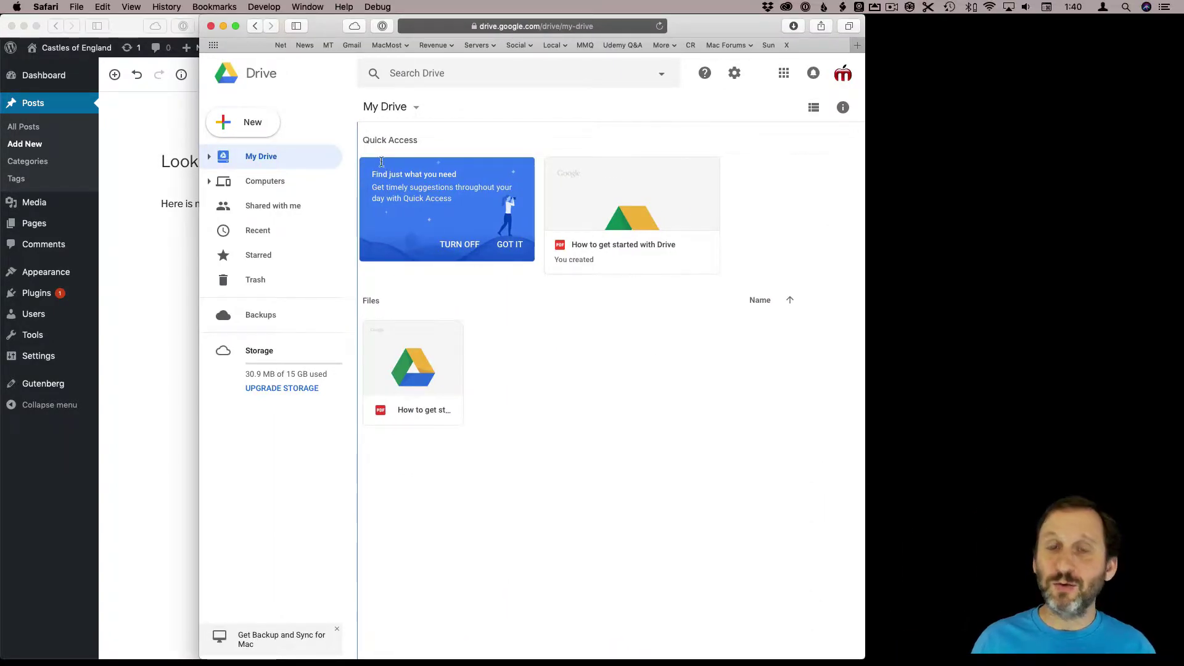
Create a new Google Sheets spreadsheet in My Drive.
click(253, 123)
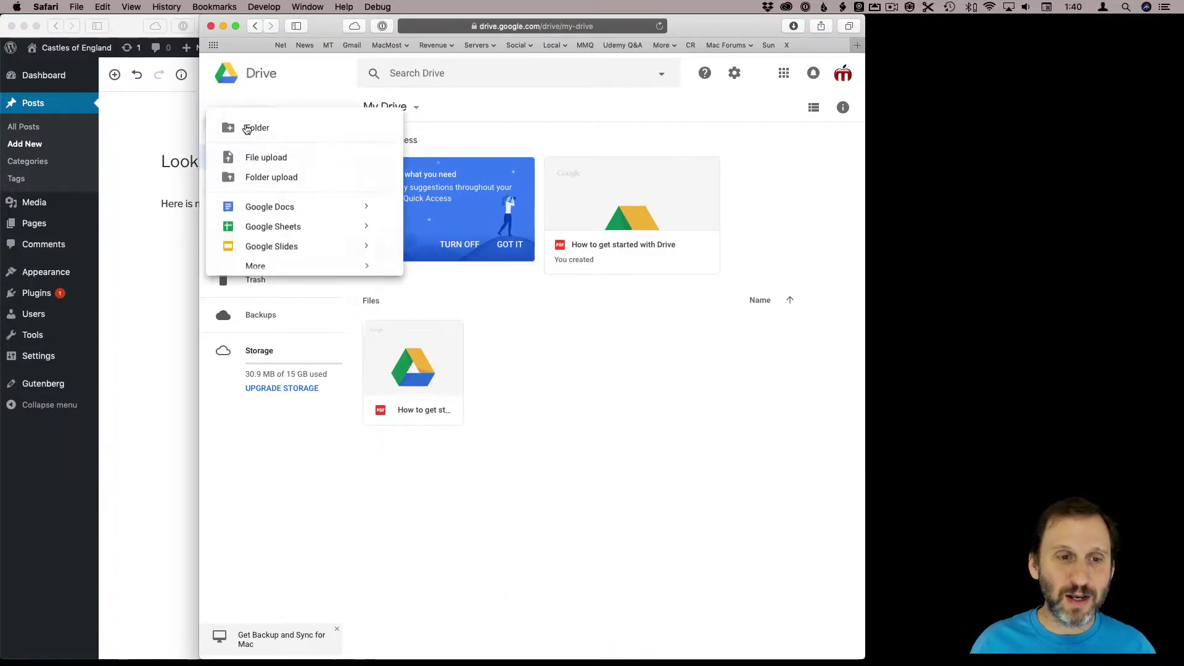
click(278, 228)
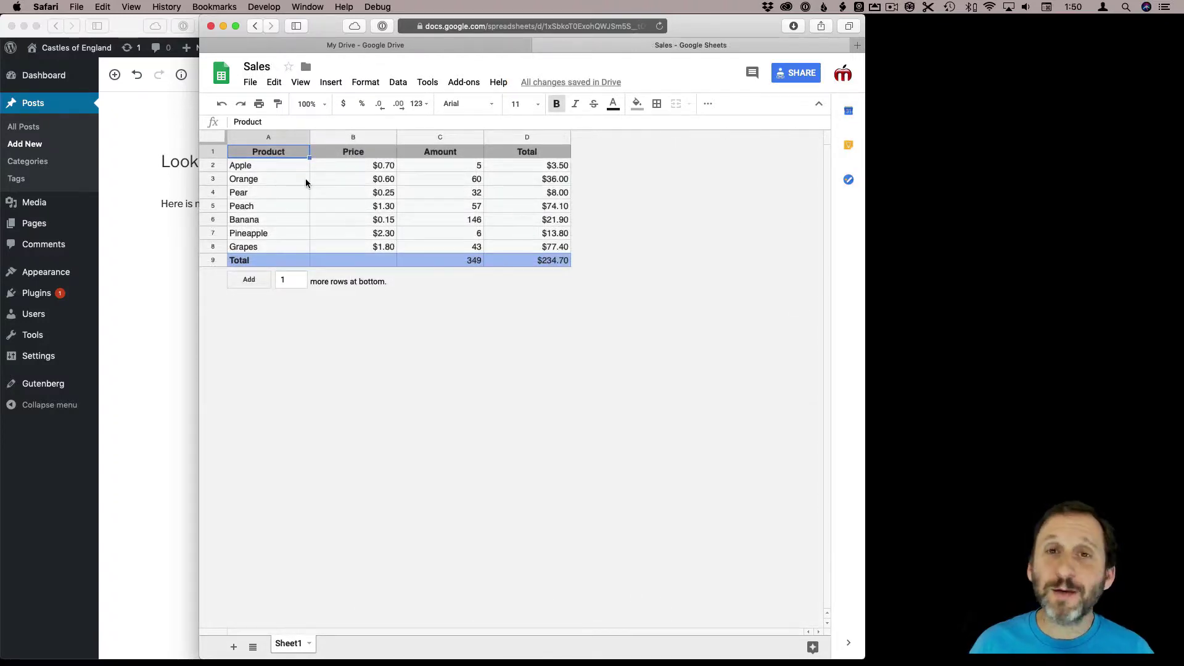
Examine the Sales sheet's product and amount cells, the Total column formula and the formulas in the Total row.
click(265, 165)
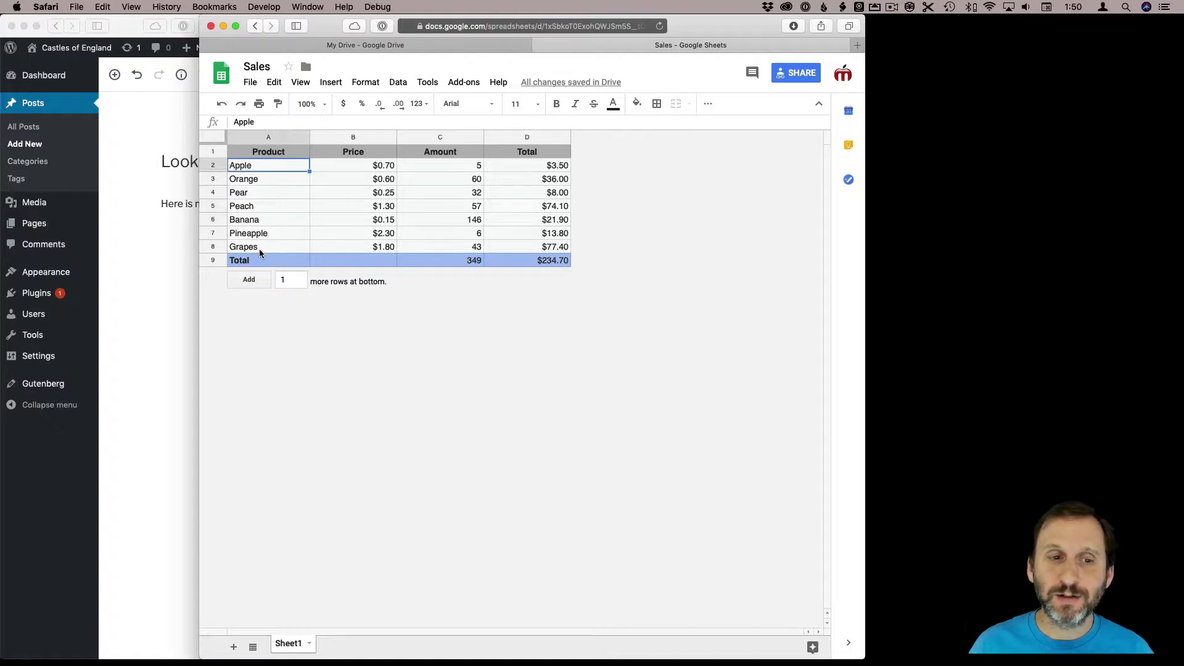
click(441, 171)
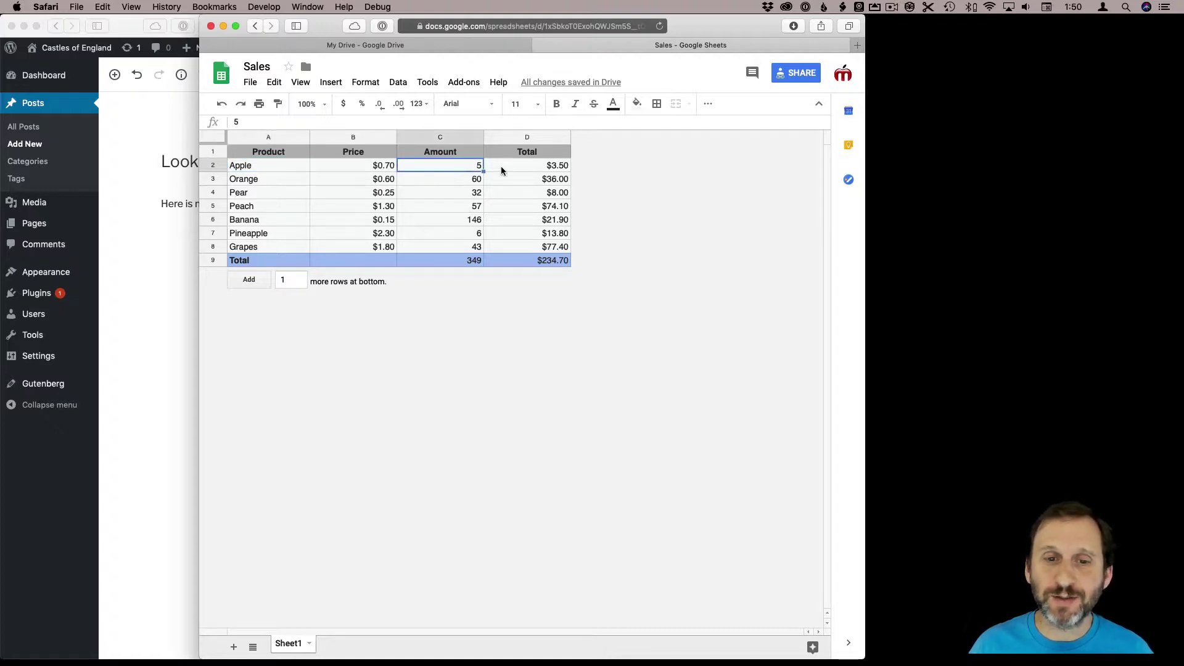
click(527, 168)
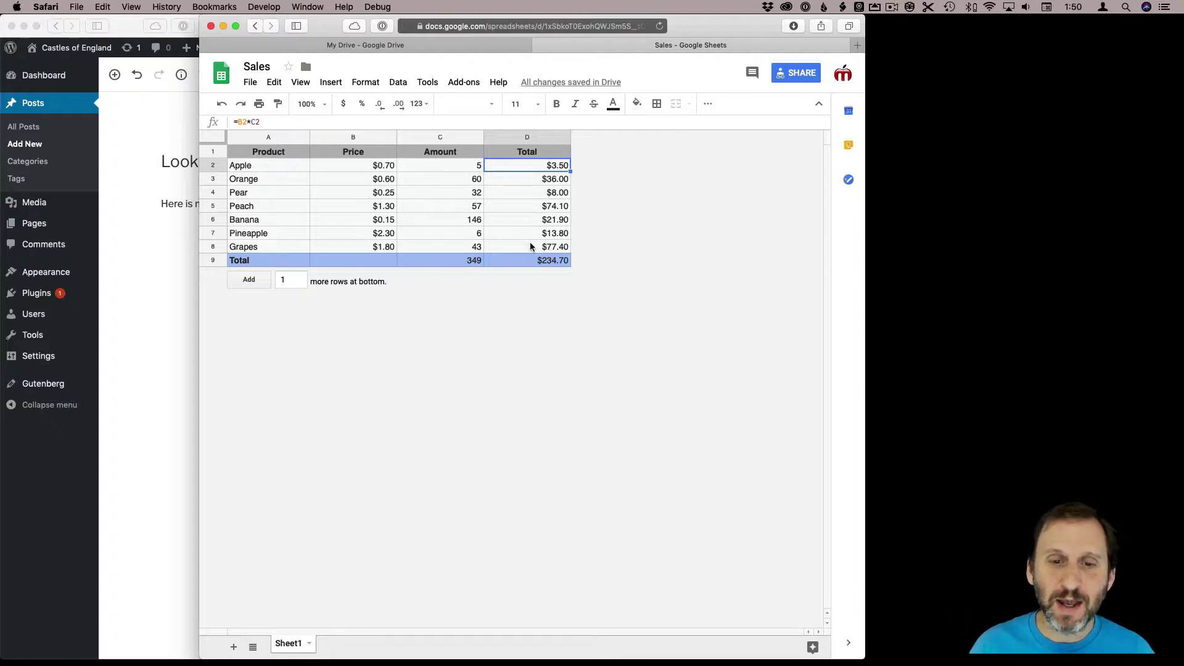
click(472, 261)
click(519, 265)
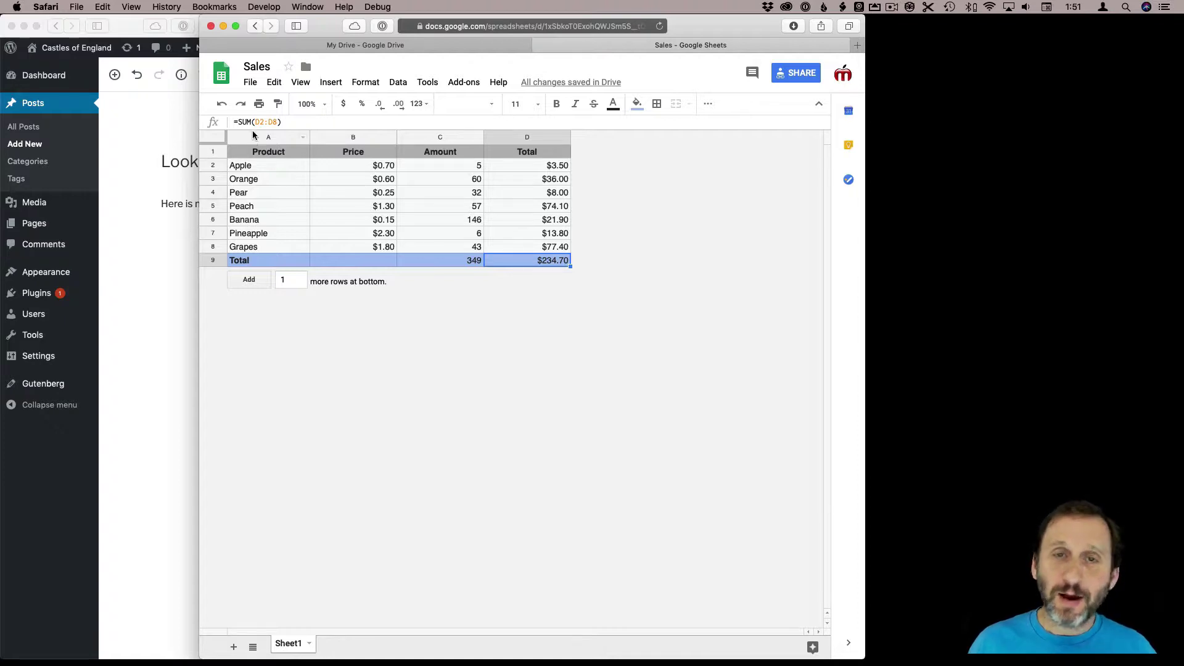
Move the spreadsheet window clear of the WordPress editor and set up publishing to the web as an embed of Sheet1 only.
drag(314, 28, 622, 41)
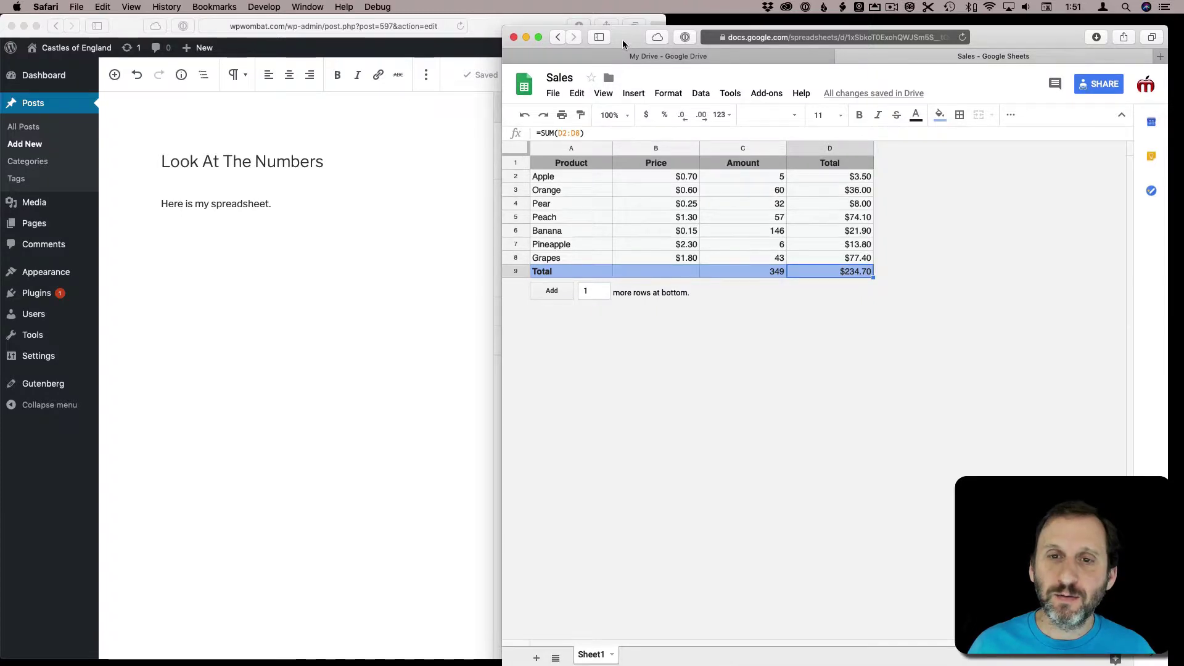
click(554, 94)
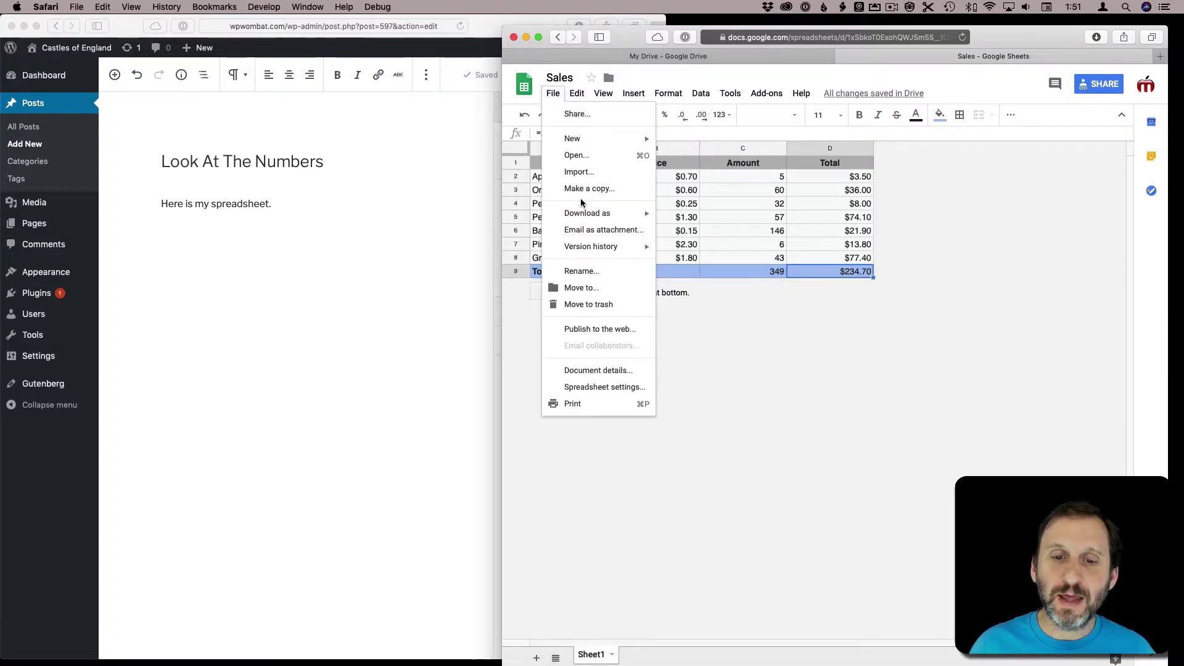
click(593, 329)
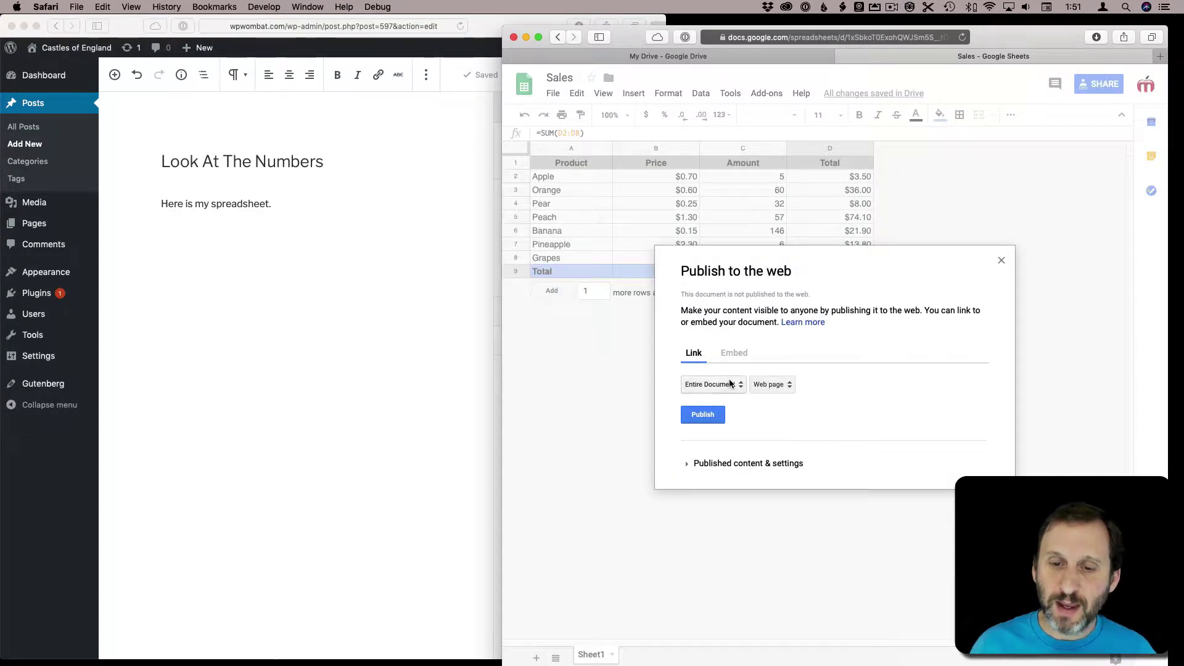
click(734, 353)
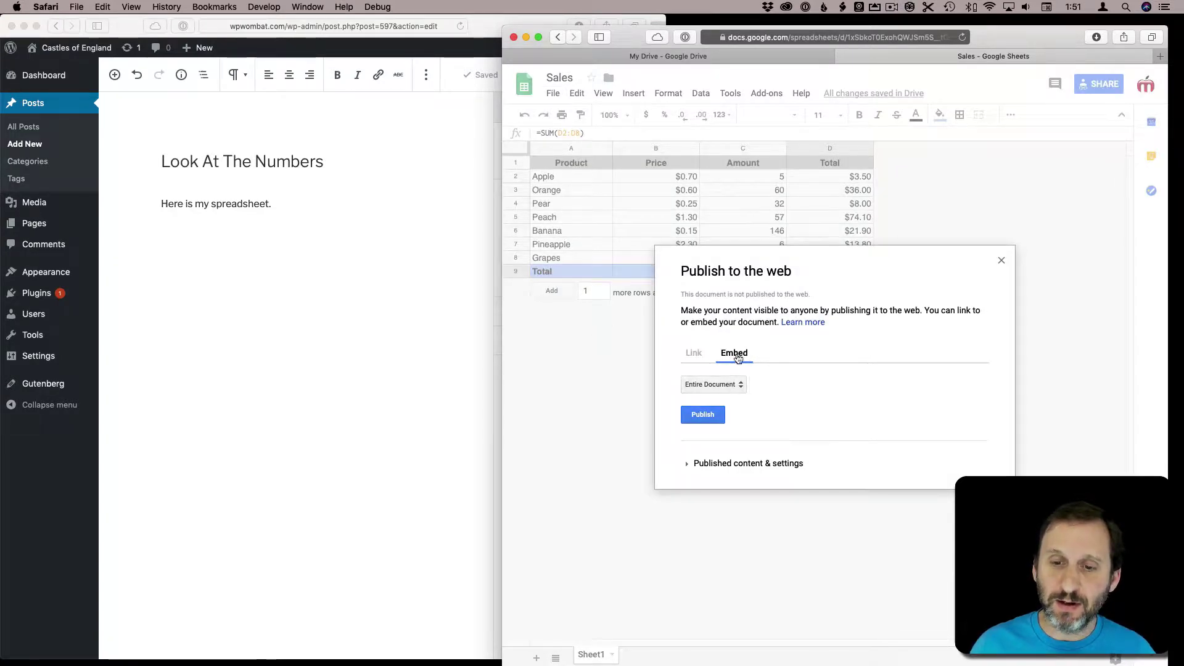
click(716, 385)
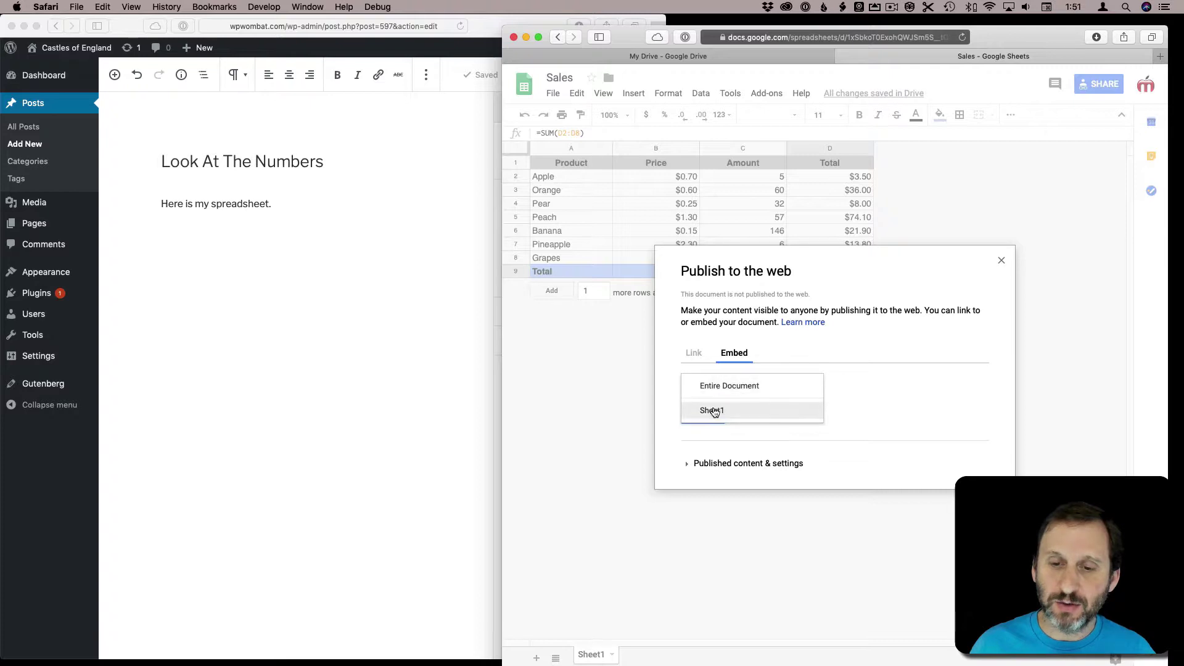
click(714, 416)
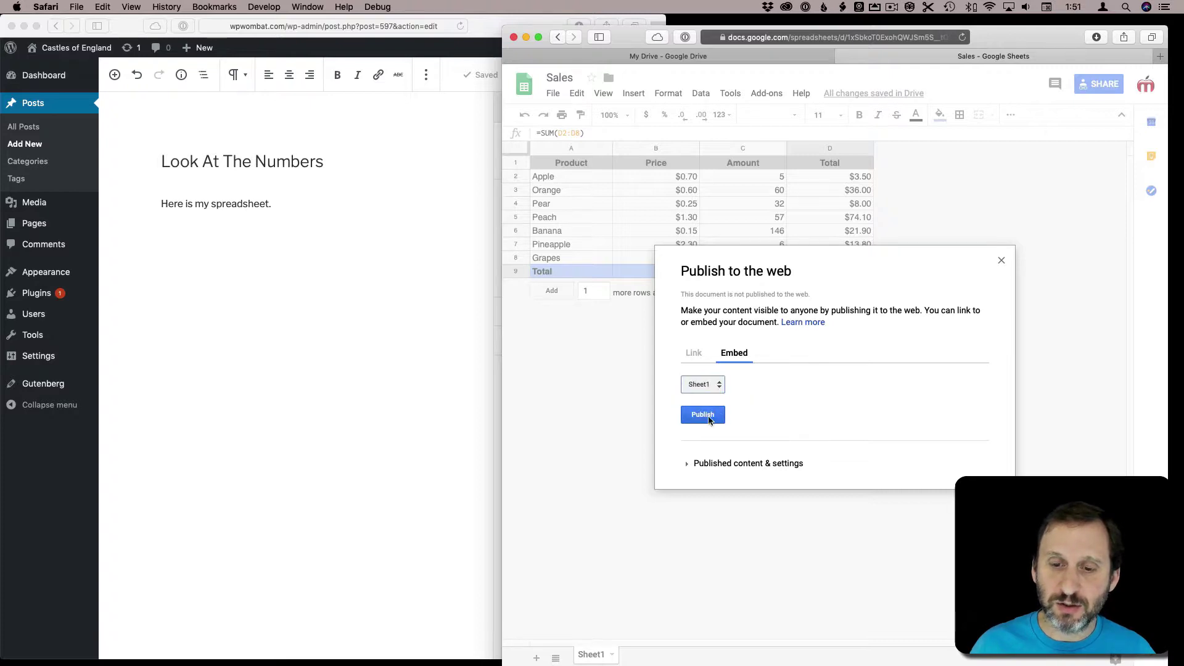
Expand the published content settings and publish the Sheet1 embed, confirming the selection.
click(688, 463)
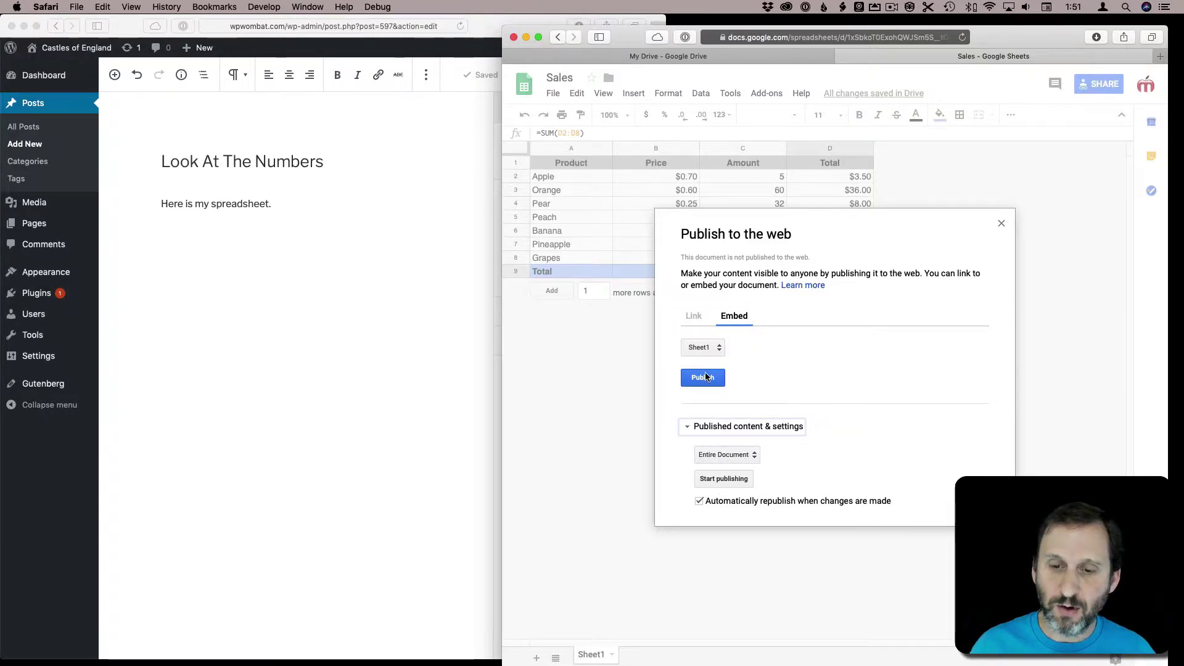
click(706, 377)
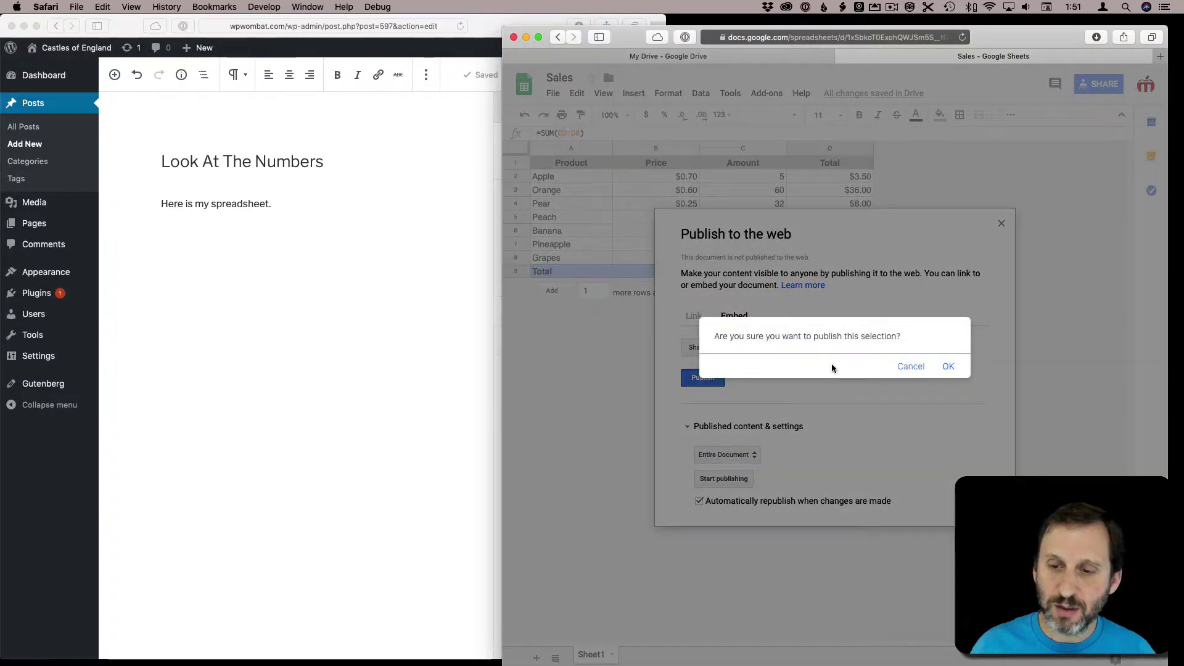
click(948, 366)
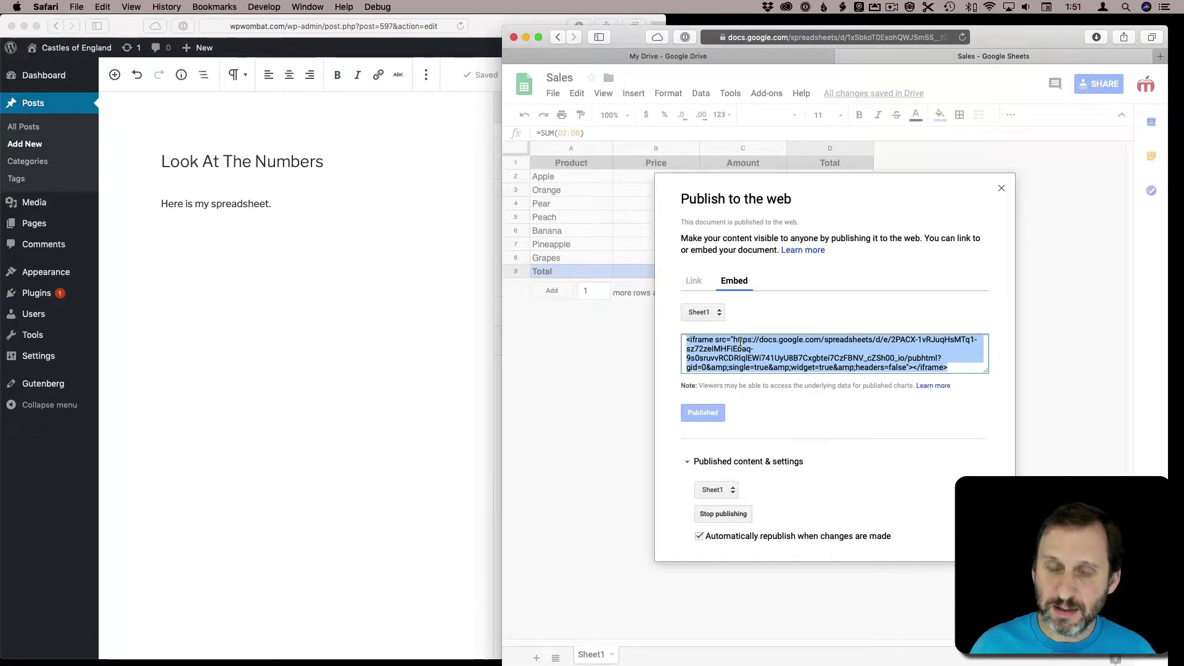
Switch to the WordPress post, add a Custom HTML block with the spreadsheet's iframe embed code below the paragraph, and preview the post.
click(295, 316)
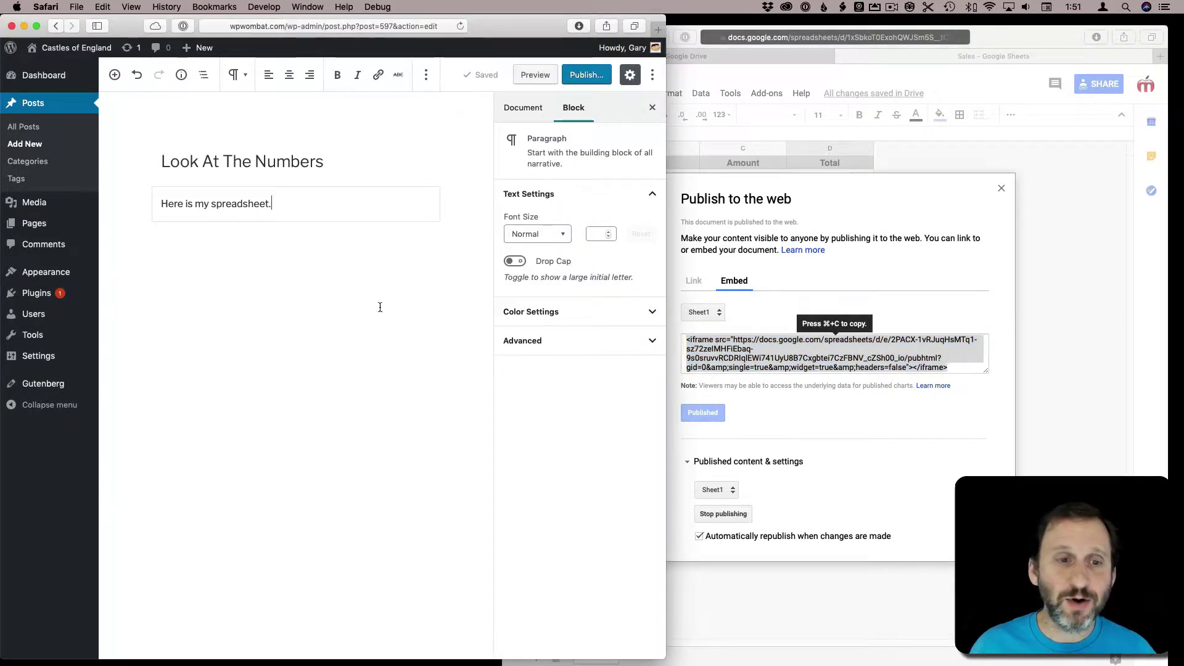
click(114, 75)
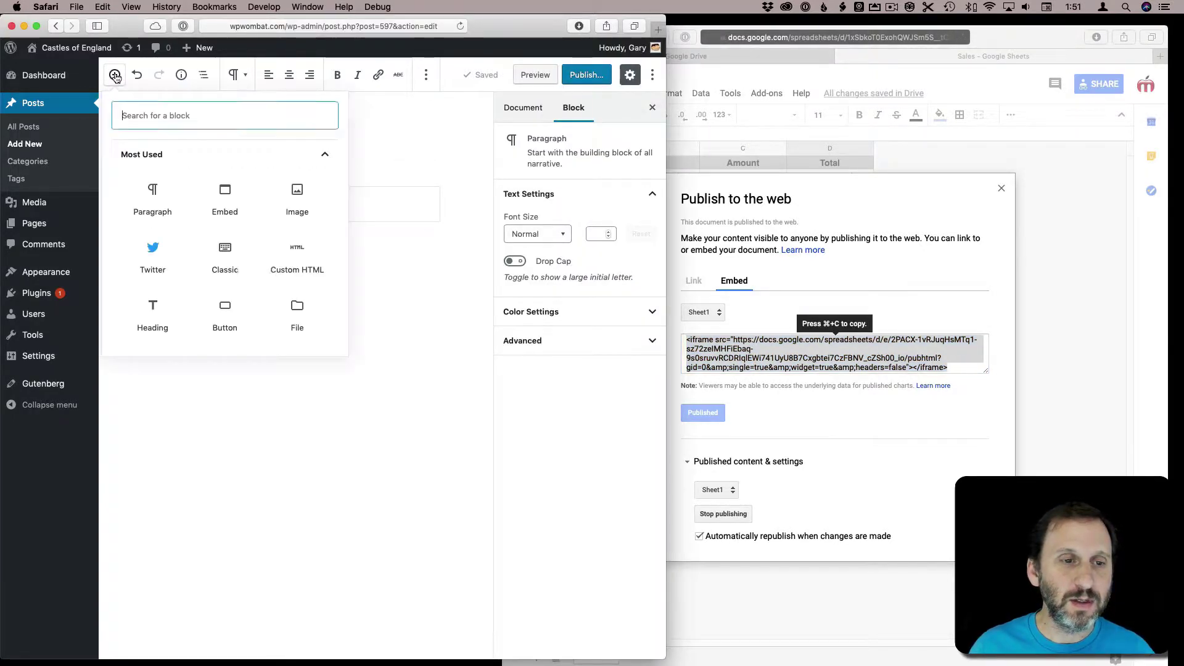
click(296, 256)
text(<iframe src="https://docs.google.com/spreadsheets/d/e/2PACX-1vRJuqHsMTq1-sz72zeIMHFiEbaq-9s0sruvvRCDRIqlEWi741UyU8B7Cxgbtei7CzFBNV_cZSh00_io/pubhtml?gid=0&amp;single=true&amp;widget=true&amp;headers=false"></iframe>)
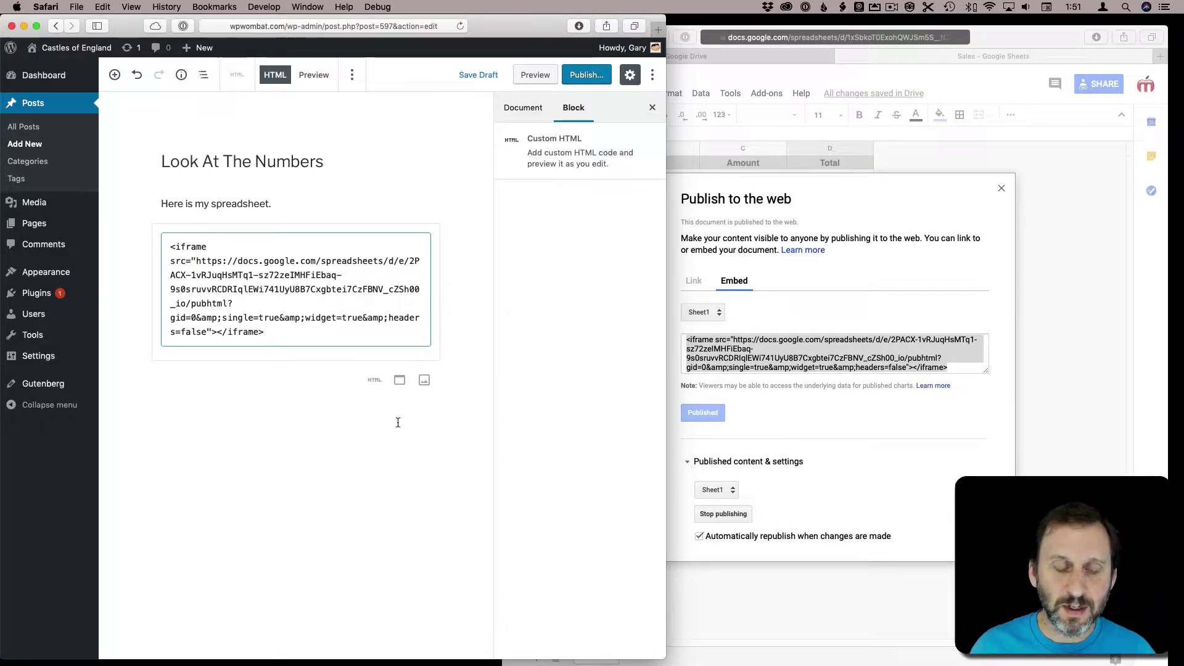
key(Return)
key(BackSpace)
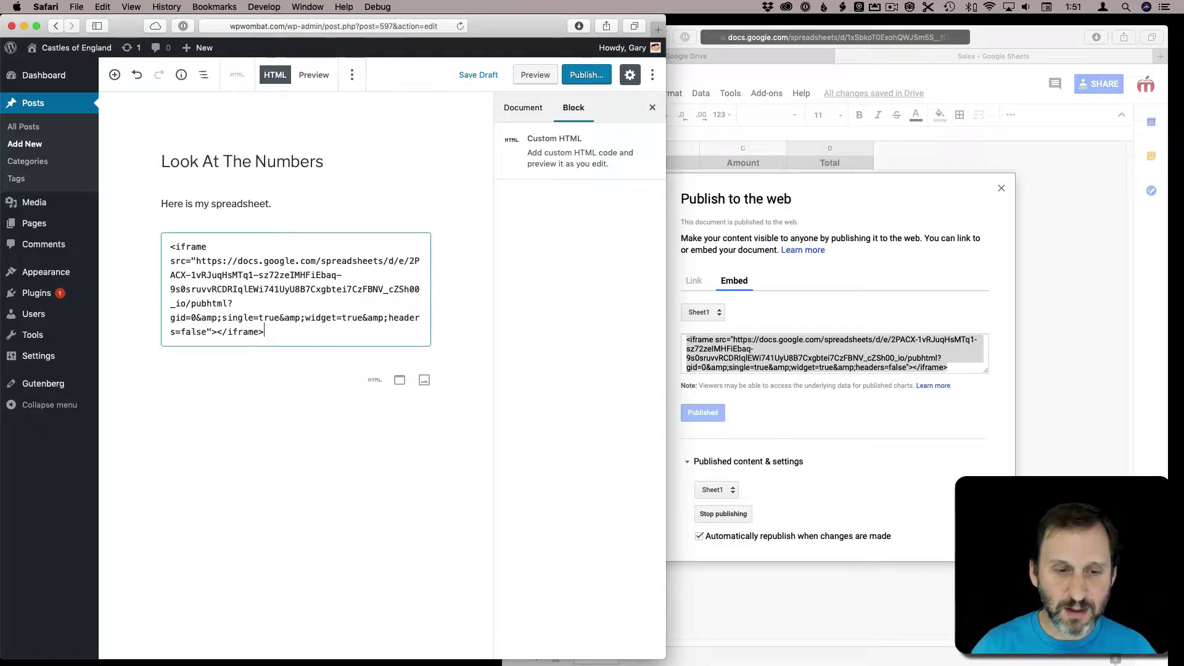
click(409, 424)
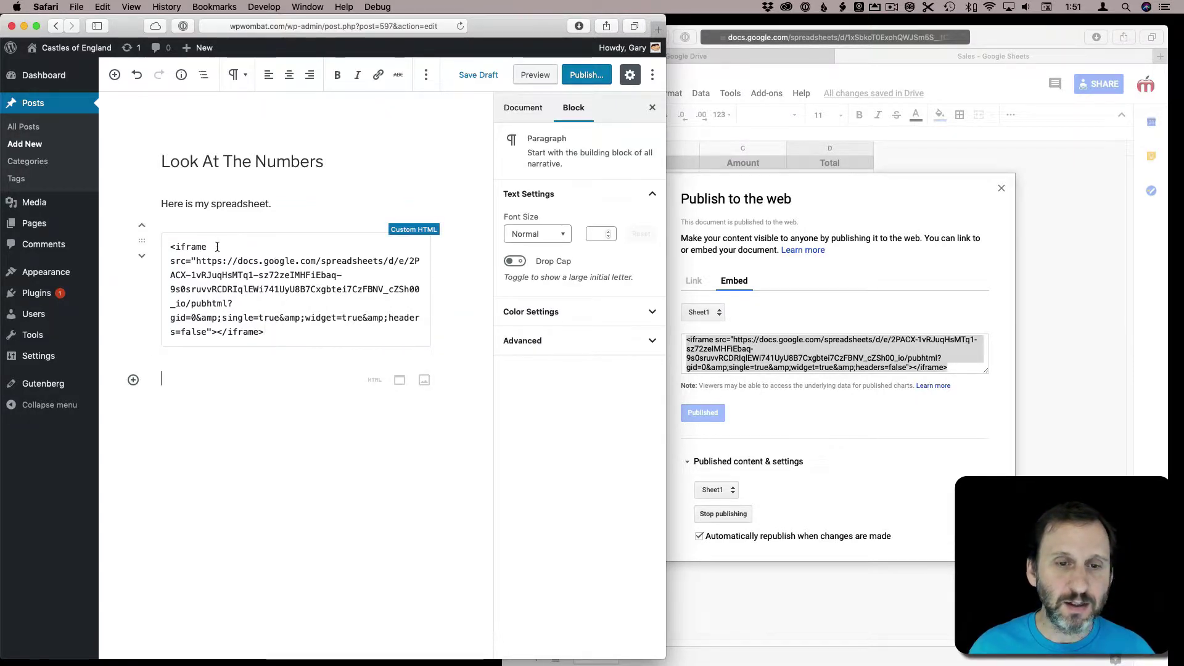
click(535, 76)
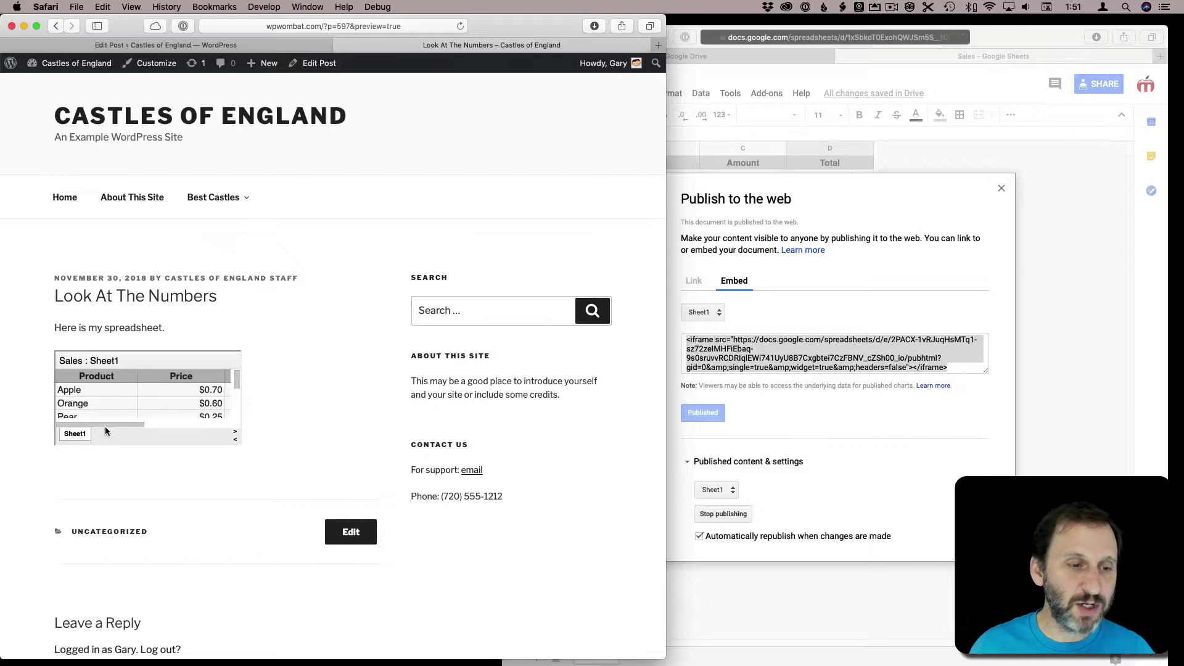
mouse_move(105, 427)
mouse_down()
mouse_move(180, 425)
mouse_move(105, 426)
mouse_up()
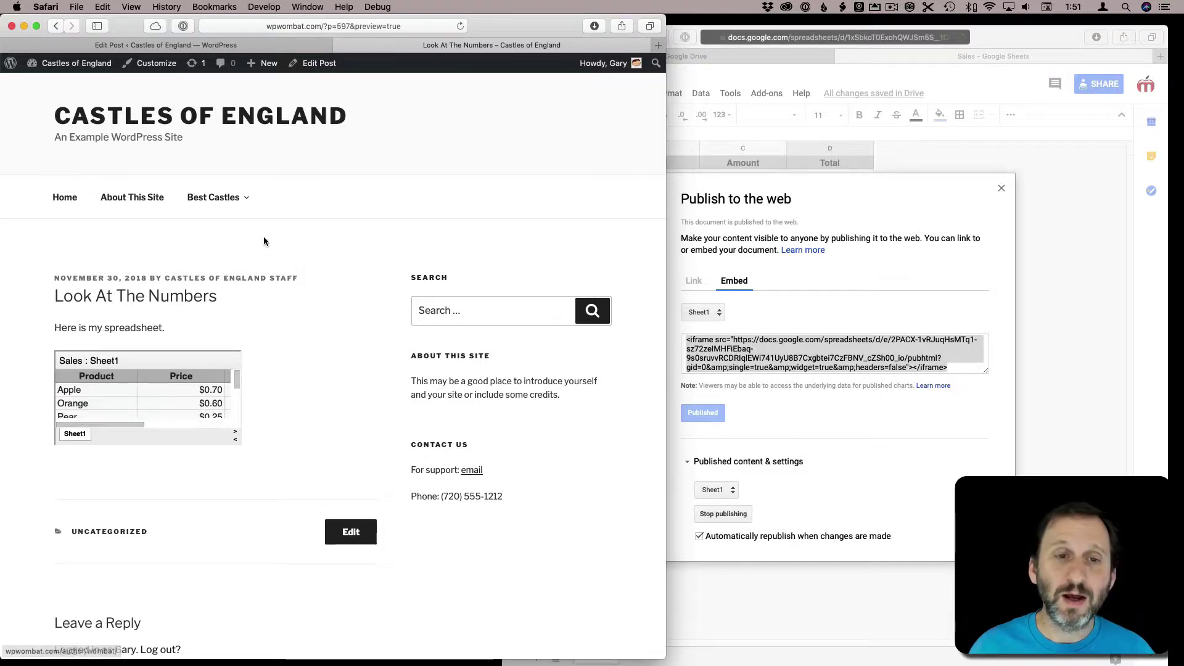
Return to the post editor, add width=500 to the opening iframe tag in the Custom HTML block, and preview the post.
click(203, 45)
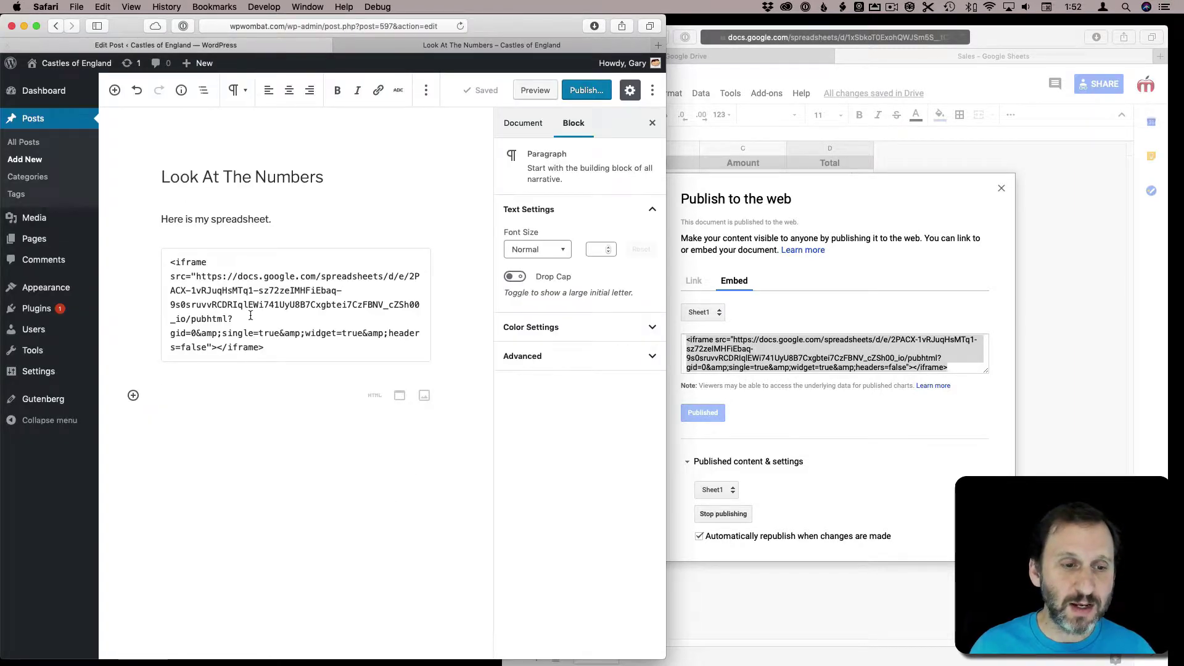
click(242, 306)
scroll(242, 306, down, 1)
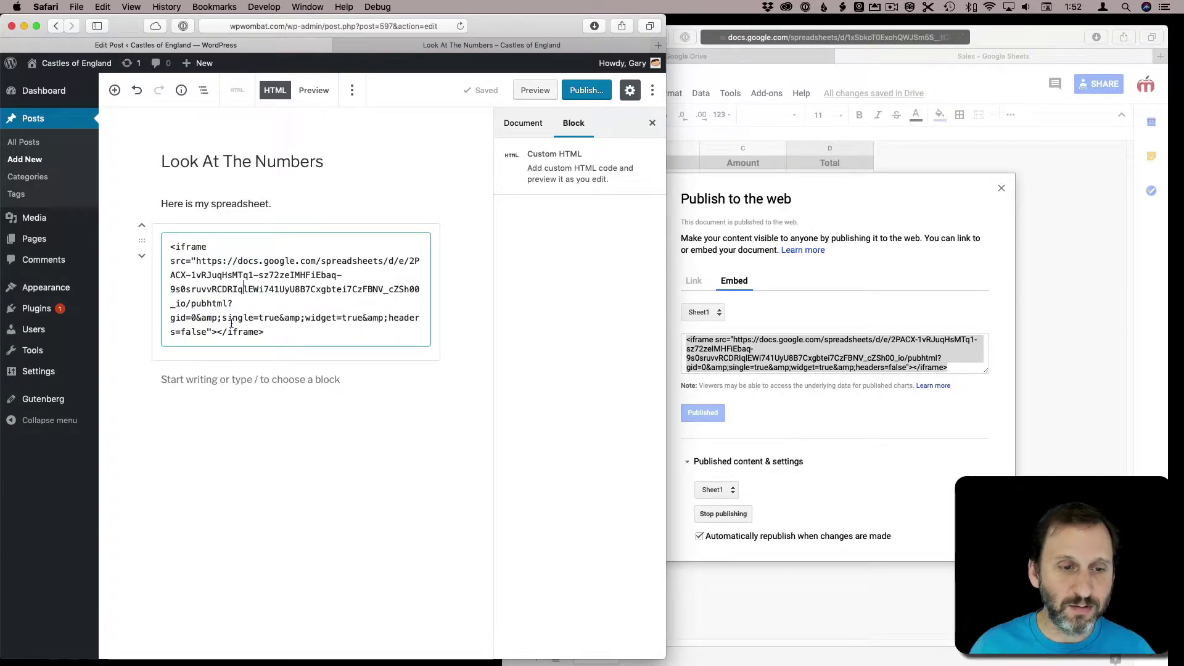
drag(177, 248, 196, 248)
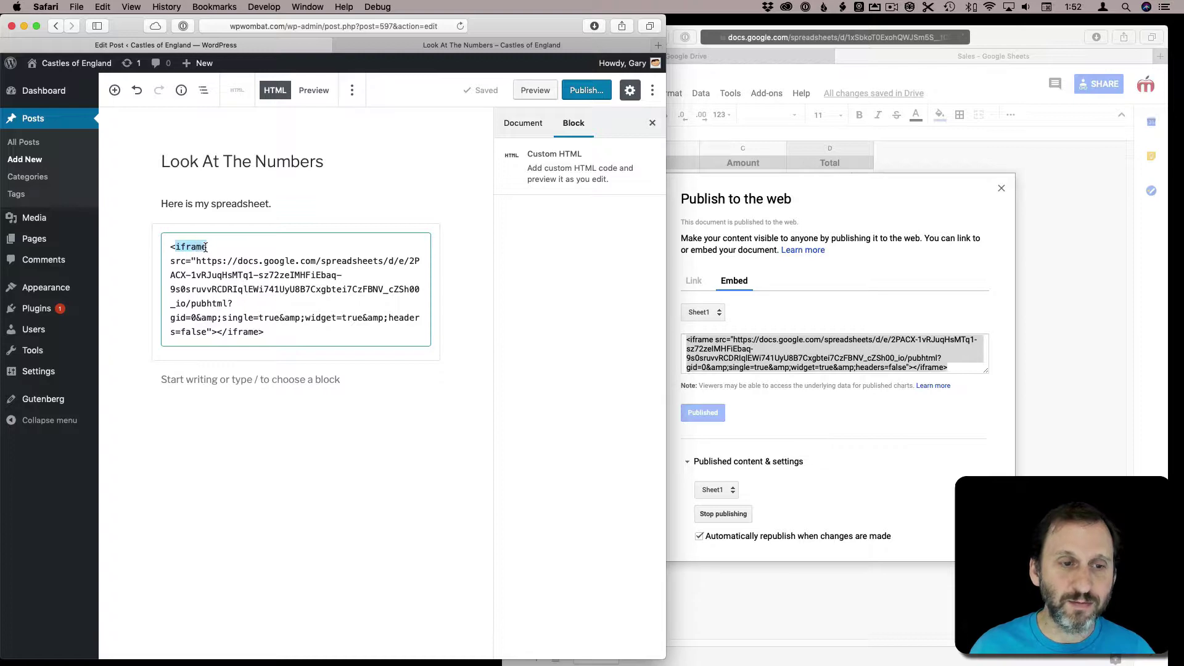
click(208, 330)
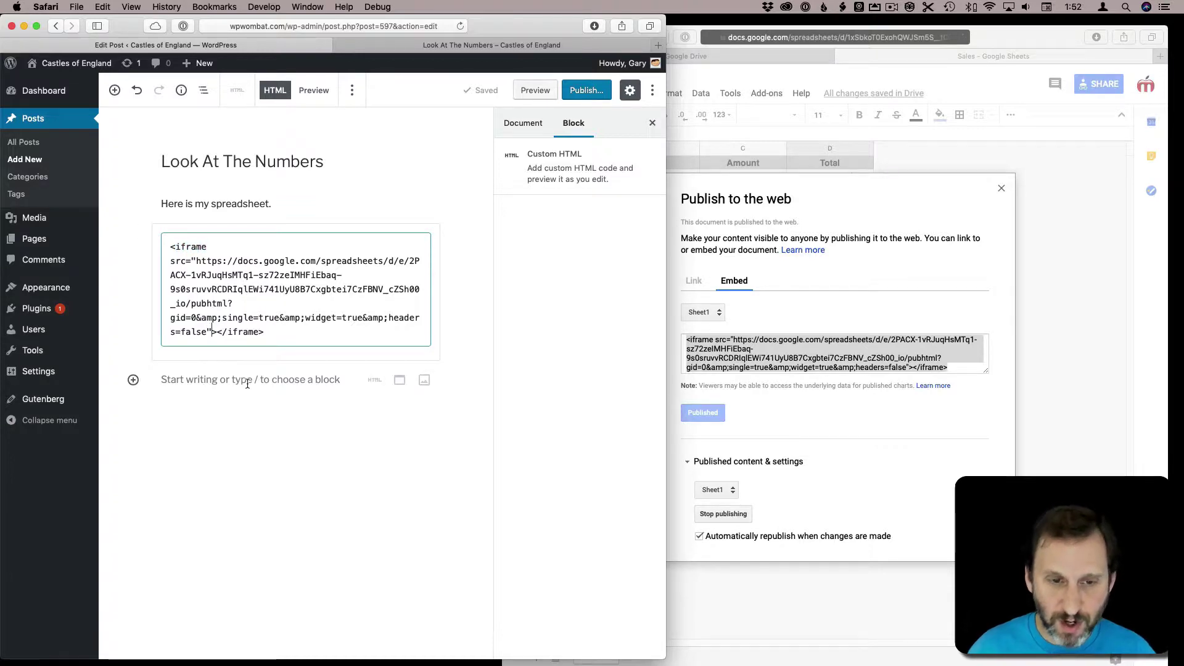
text(widt)
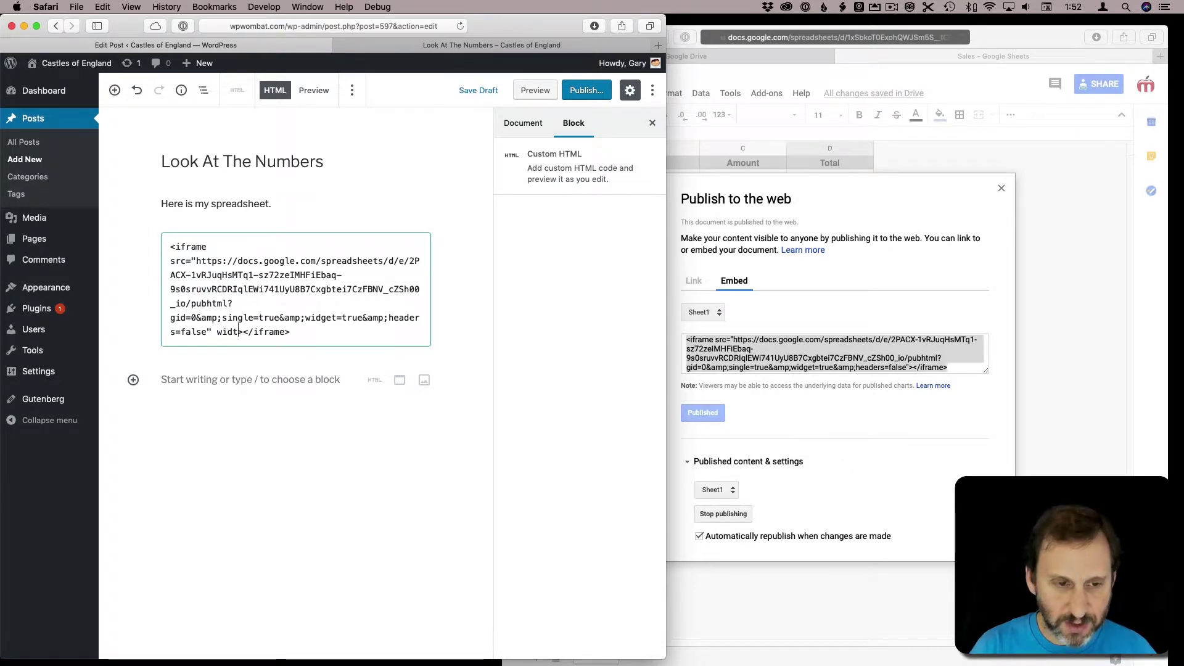
text(h=)
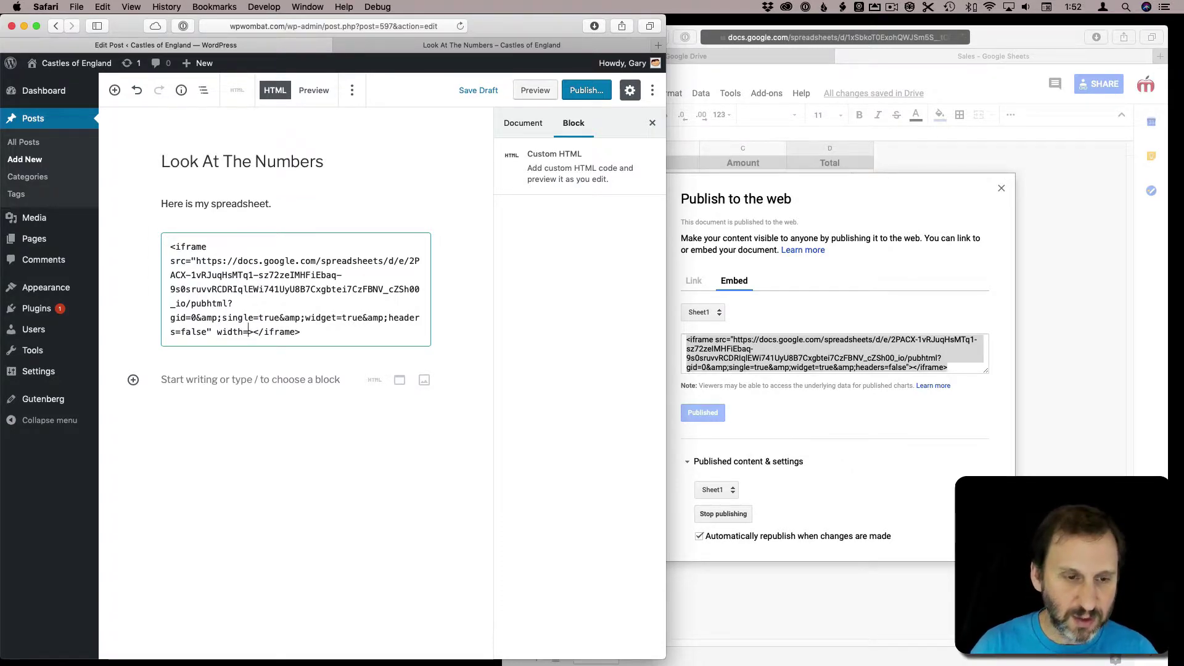
text(500)
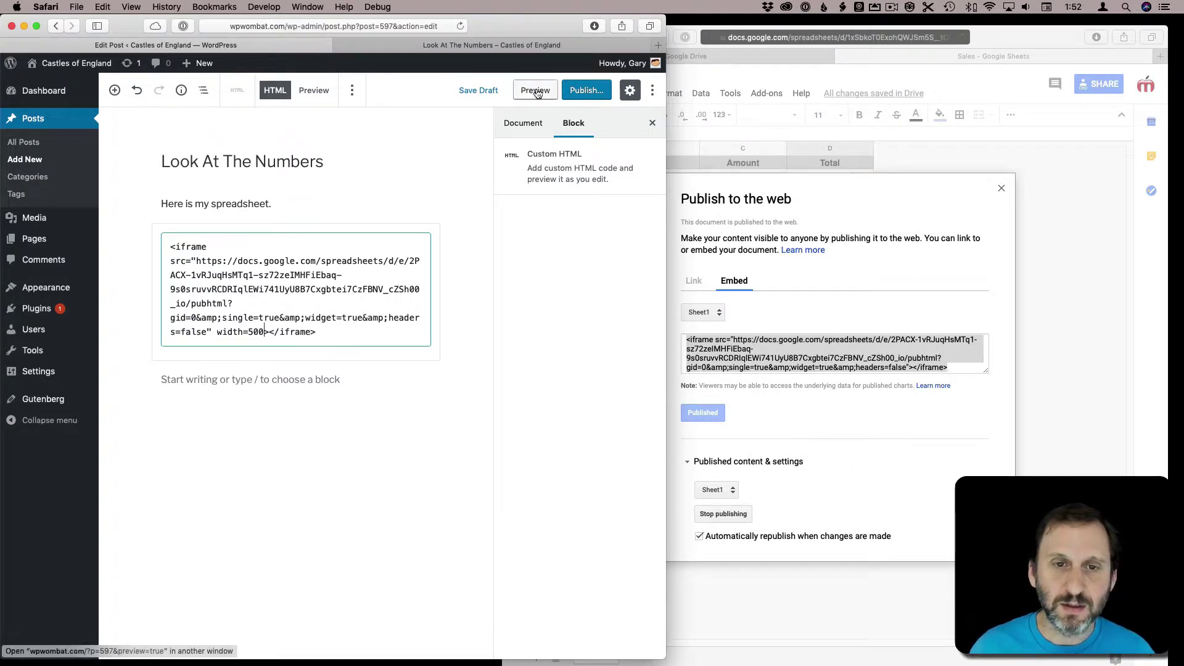
click(536, 90)
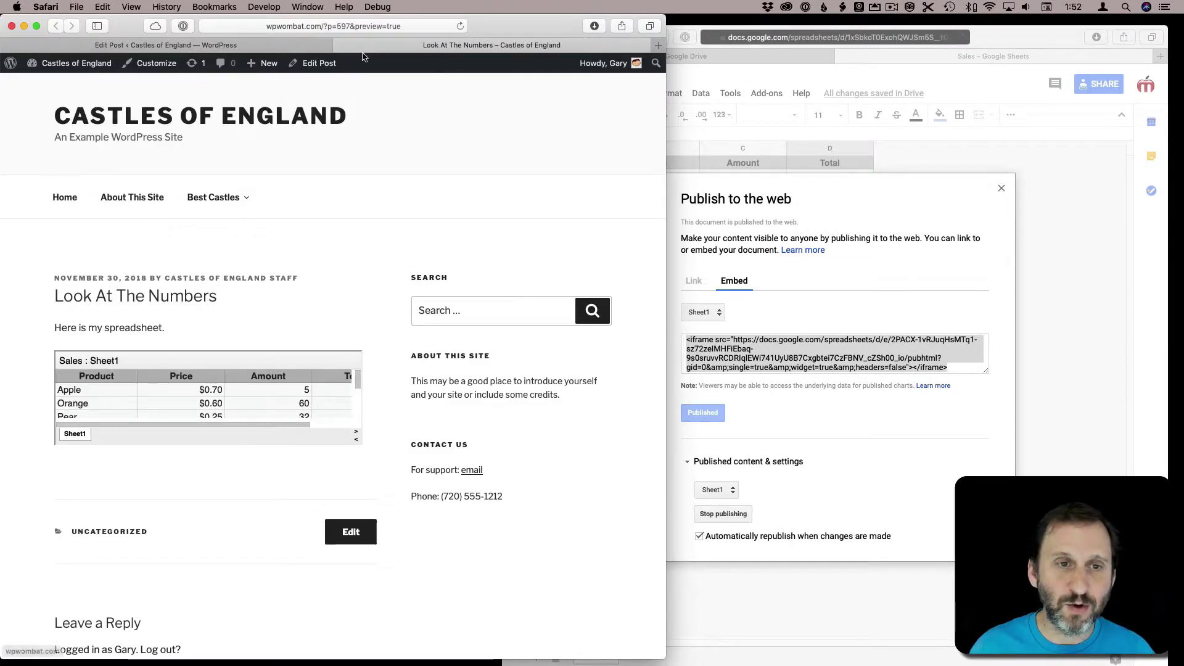
Set the iframe's width attribute to 100% in the Custom HTML block and preview the post again.
click(309, 46)
double_click(255, 332)
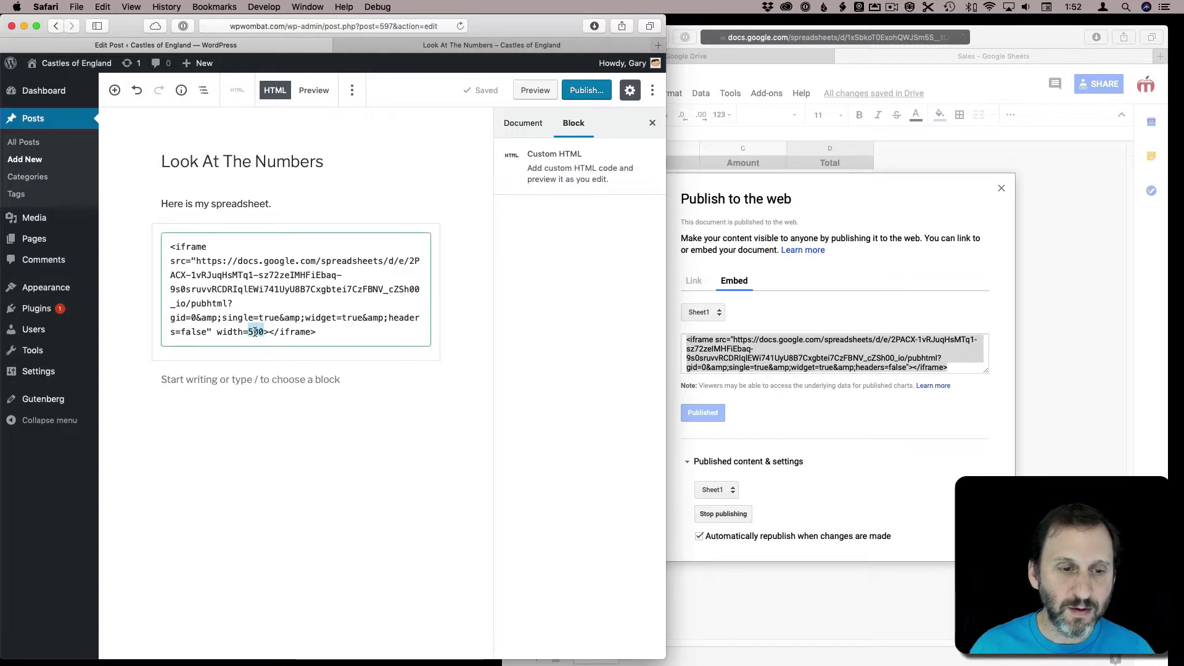
text(100%)
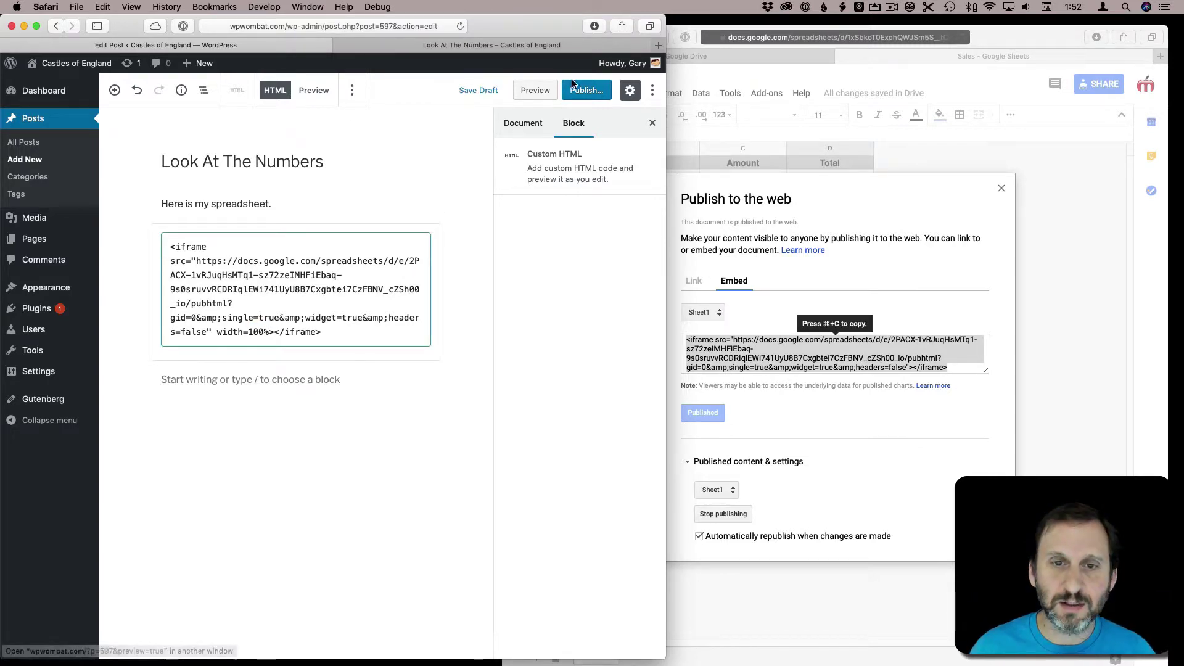
click(534, 90)
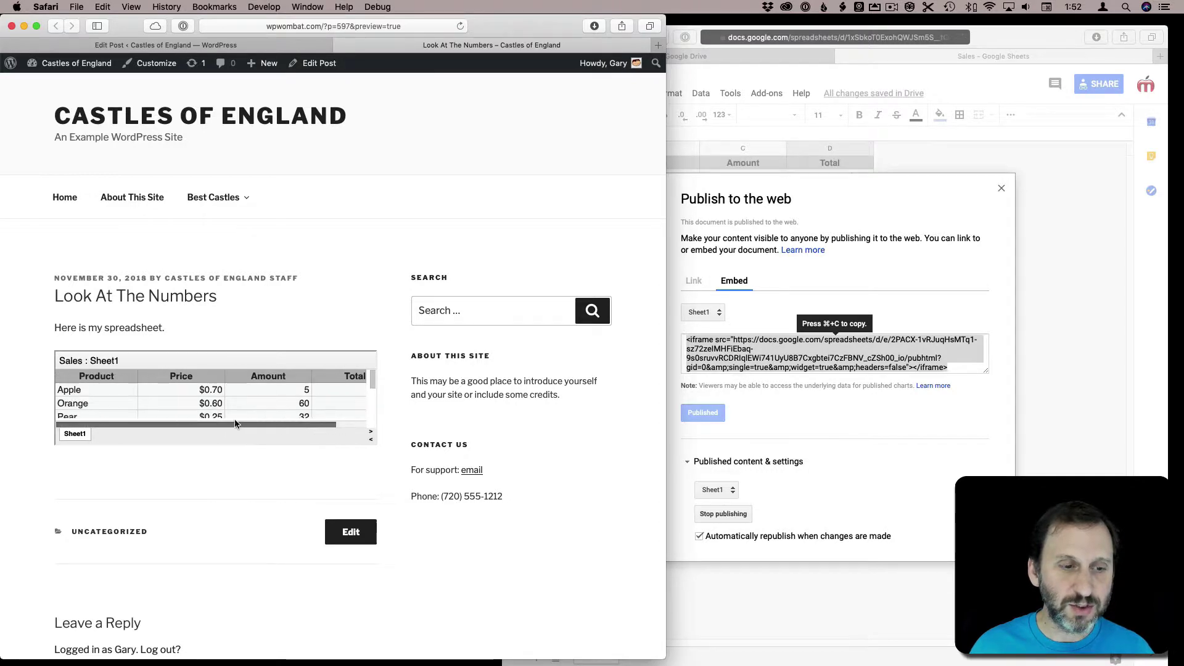
Return to the post editor, add height=300 after the width in the Custom HTML block's iframe tag, and preview the post.
click(272, 47)
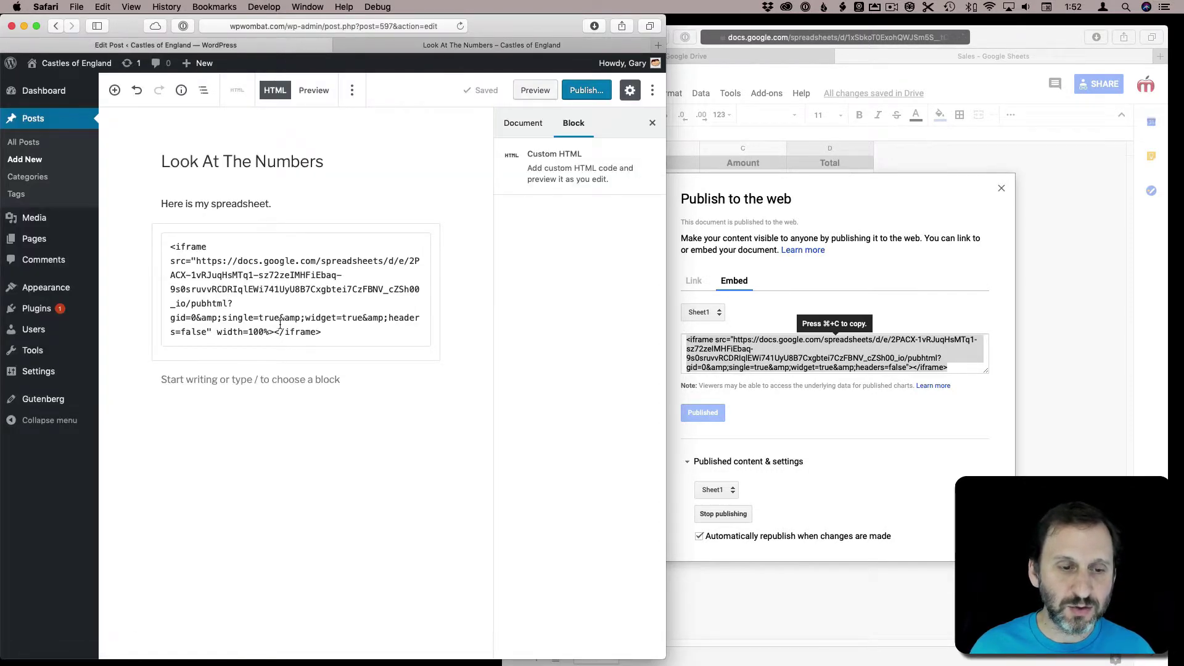
click(269, 331)
text(height=5)
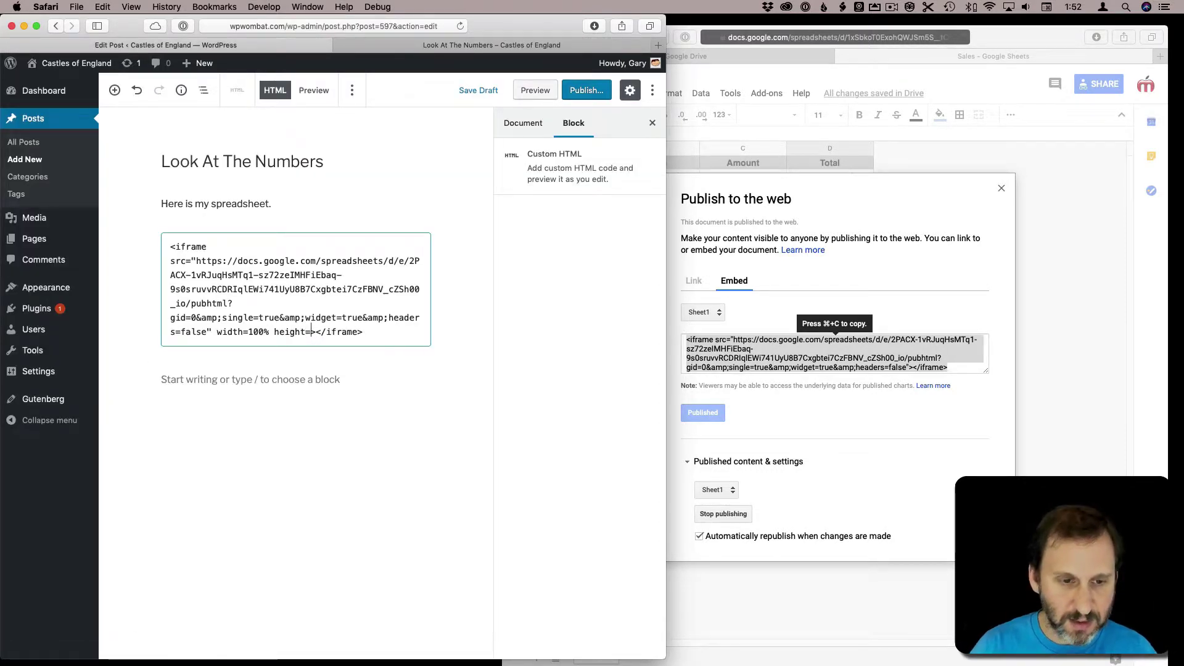
key(BackSpace)
text(300)
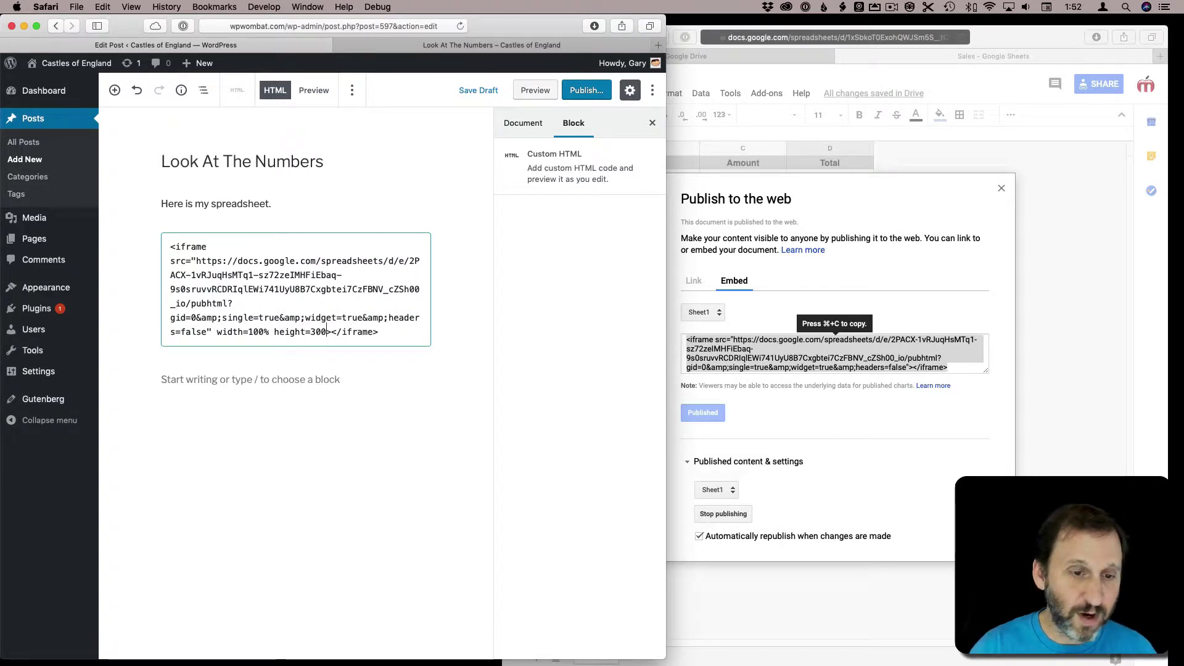
click(539, 87)
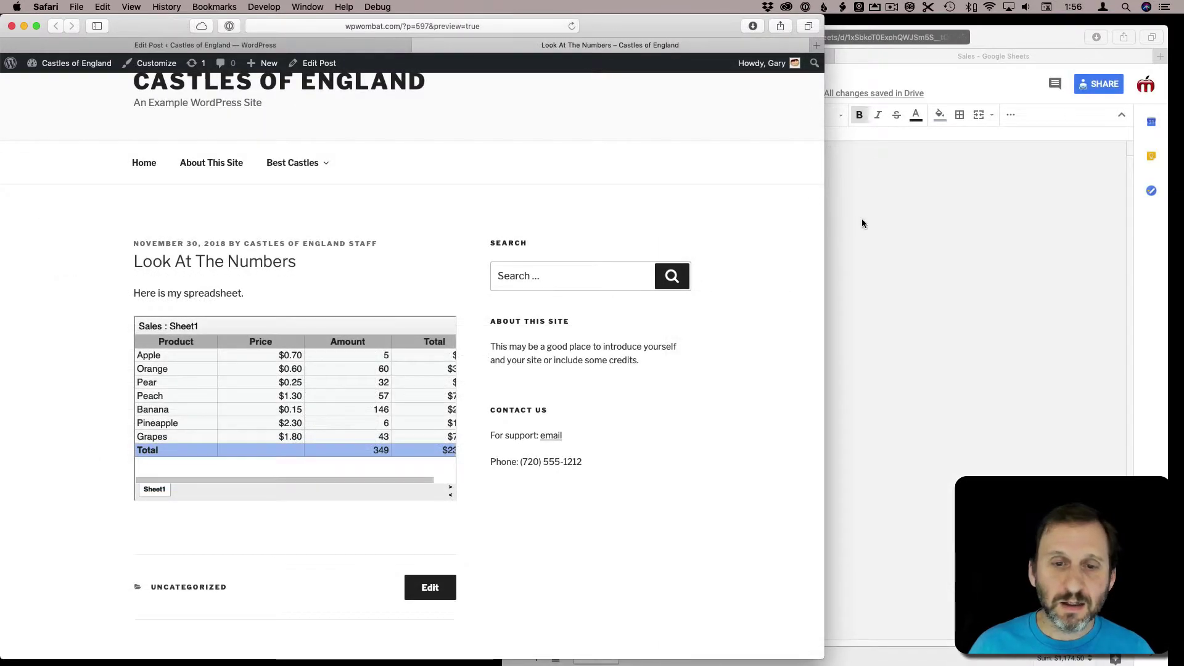
Switch to the Sales spreadsheet in Google Sheets and stop publishing the document to the web, confirming the choice.
click(861, 221)
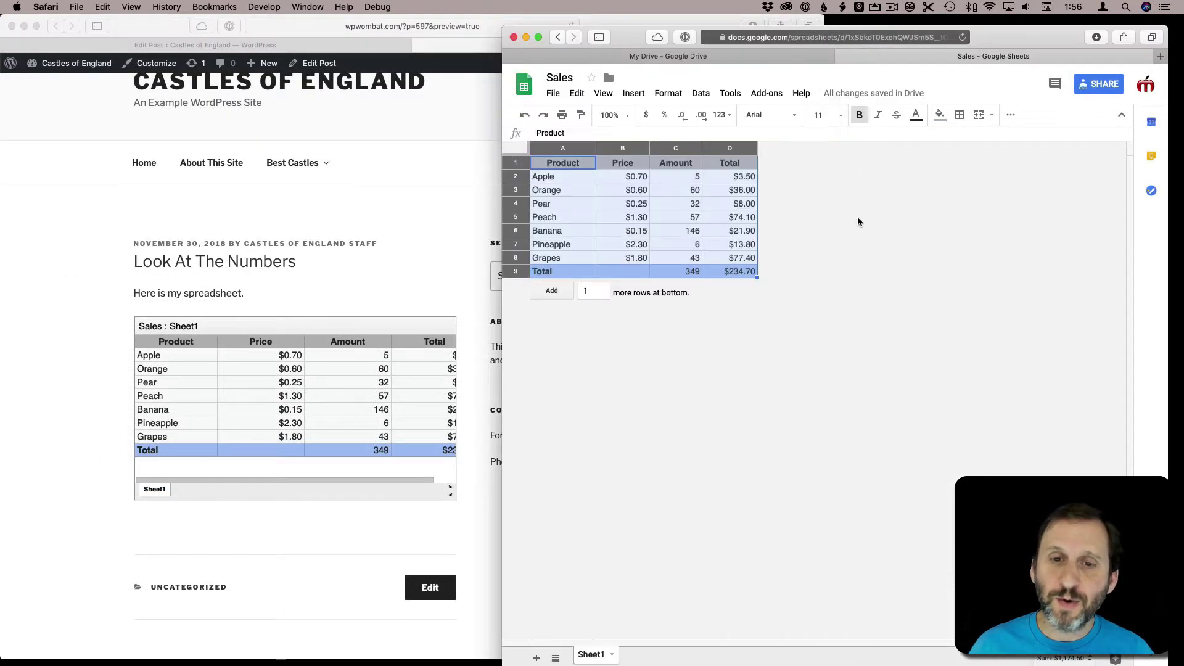
click(561, 175)
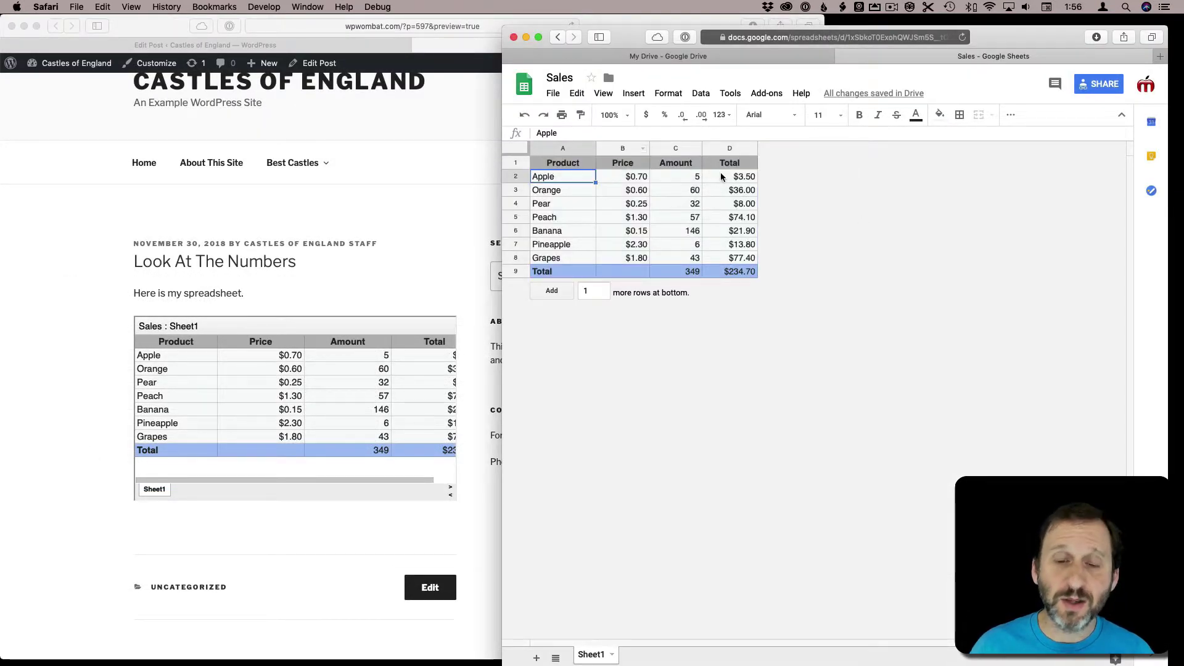
click(552, 93)
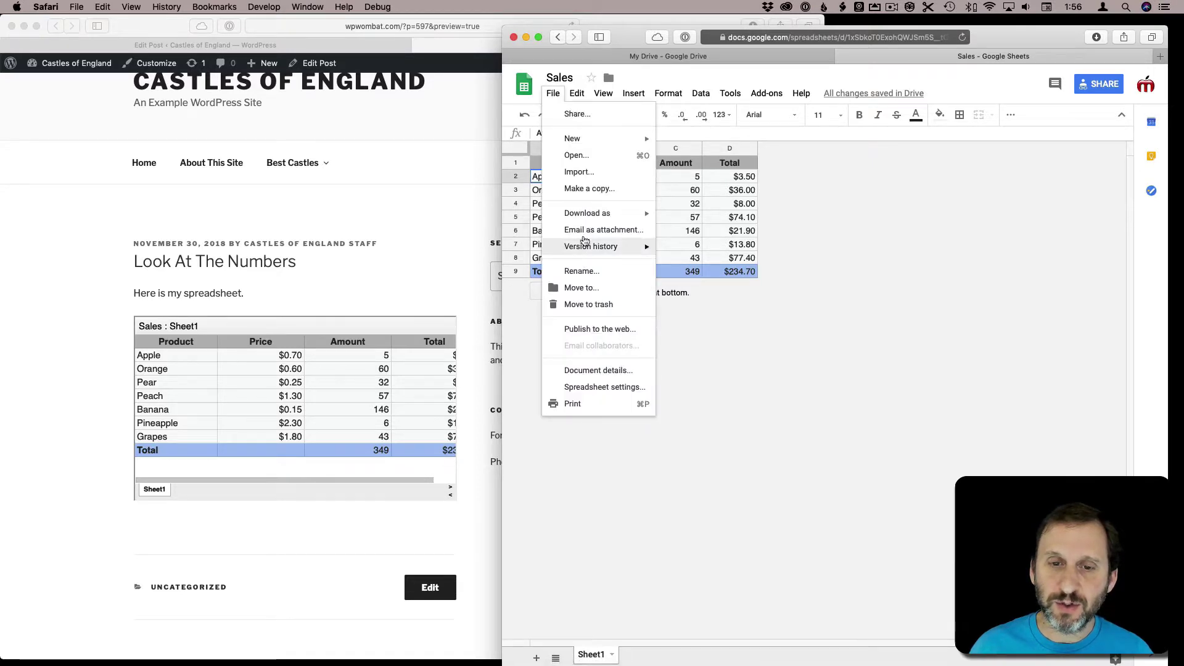
click(596, 329)
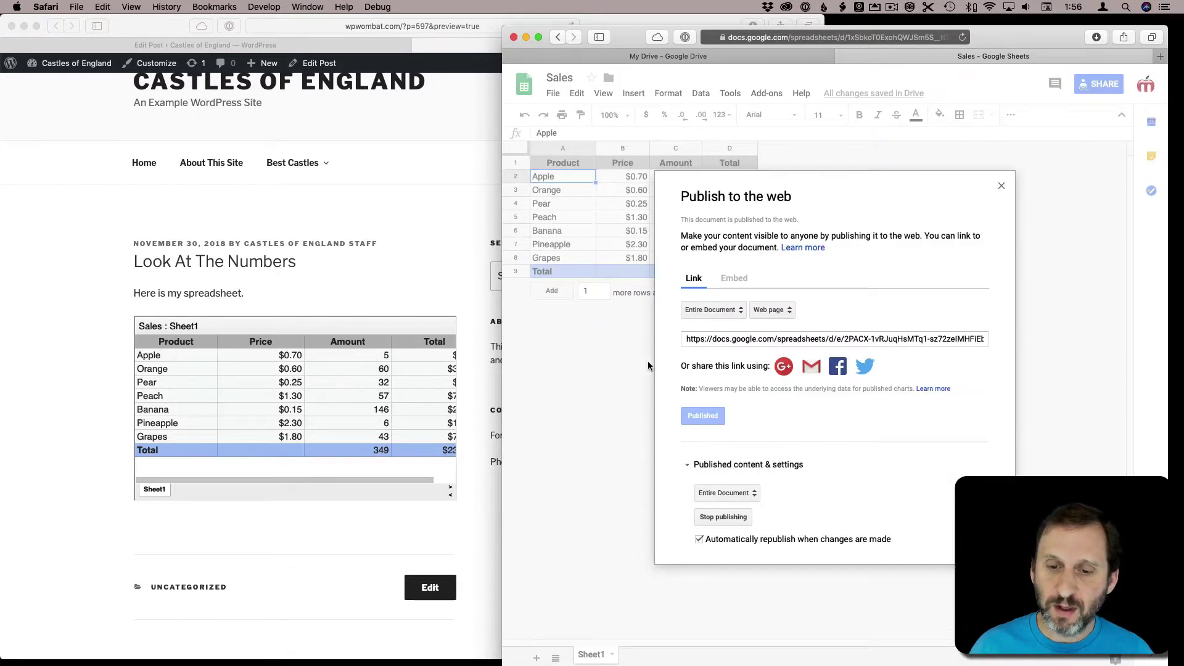
click(727, 518)
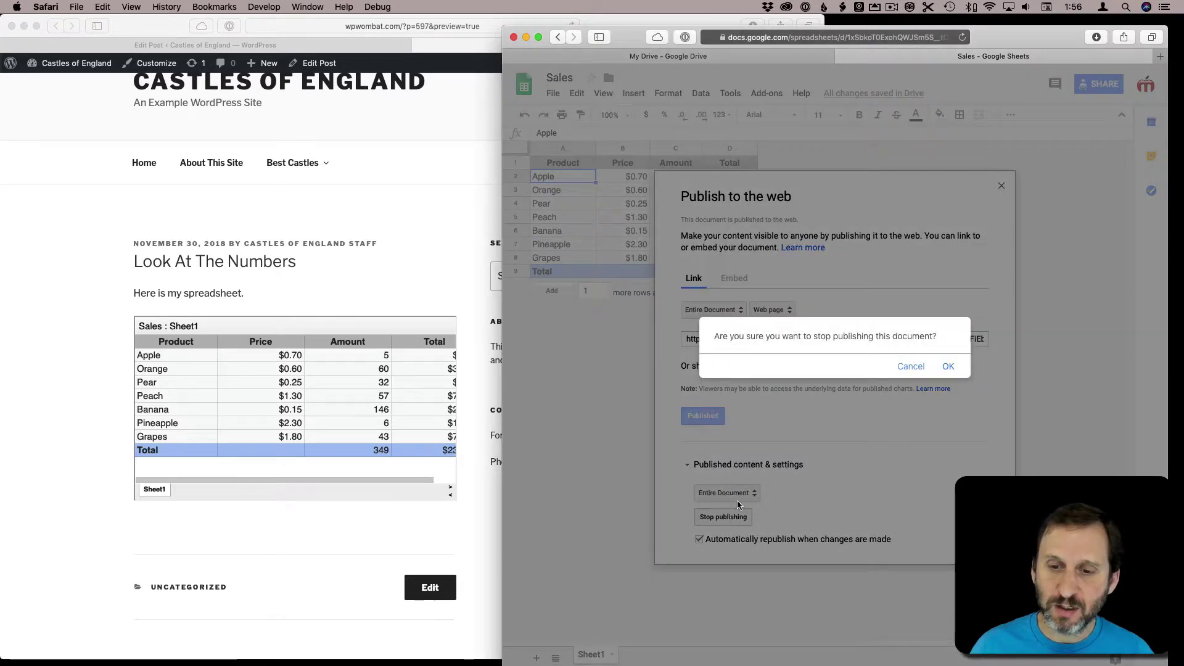
click(948, 366)
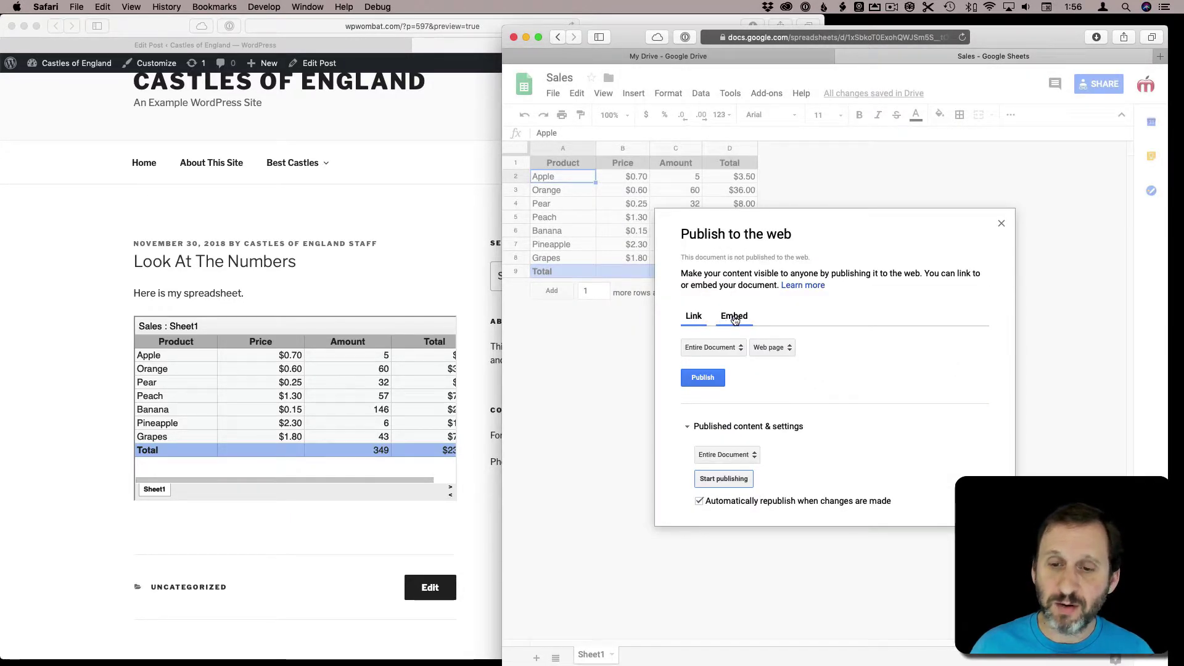
Publish Sheet1 to the web again as an embed, confirming the selection.
click(733, 318)
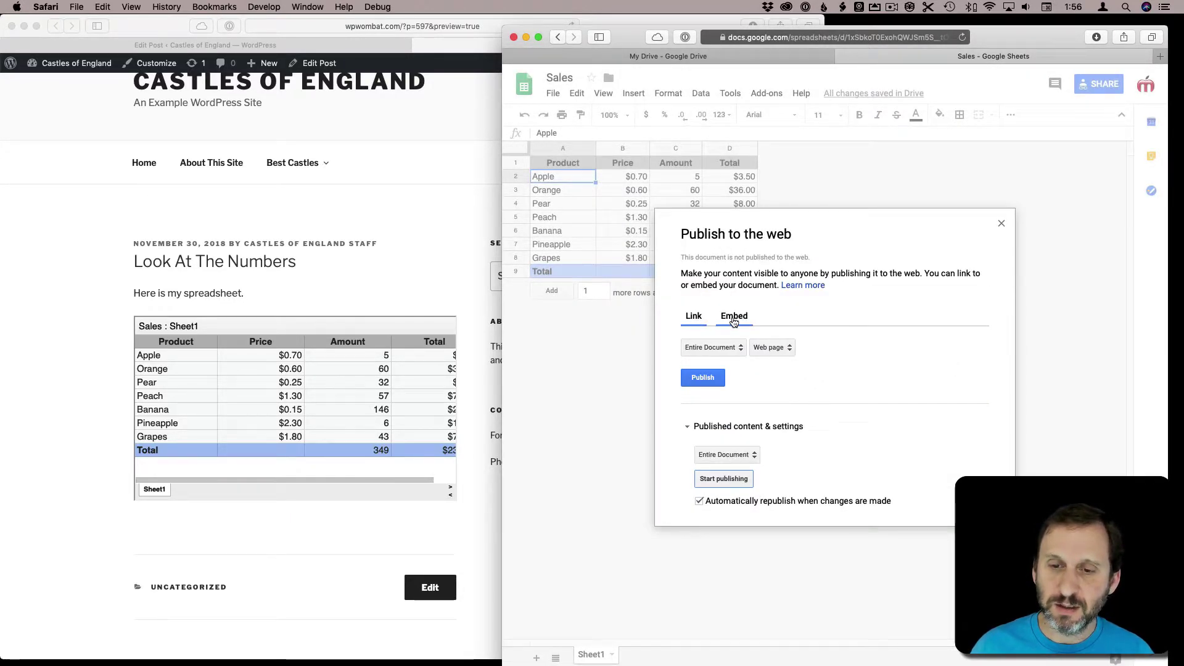
click(724, 350)
click(709, 371)
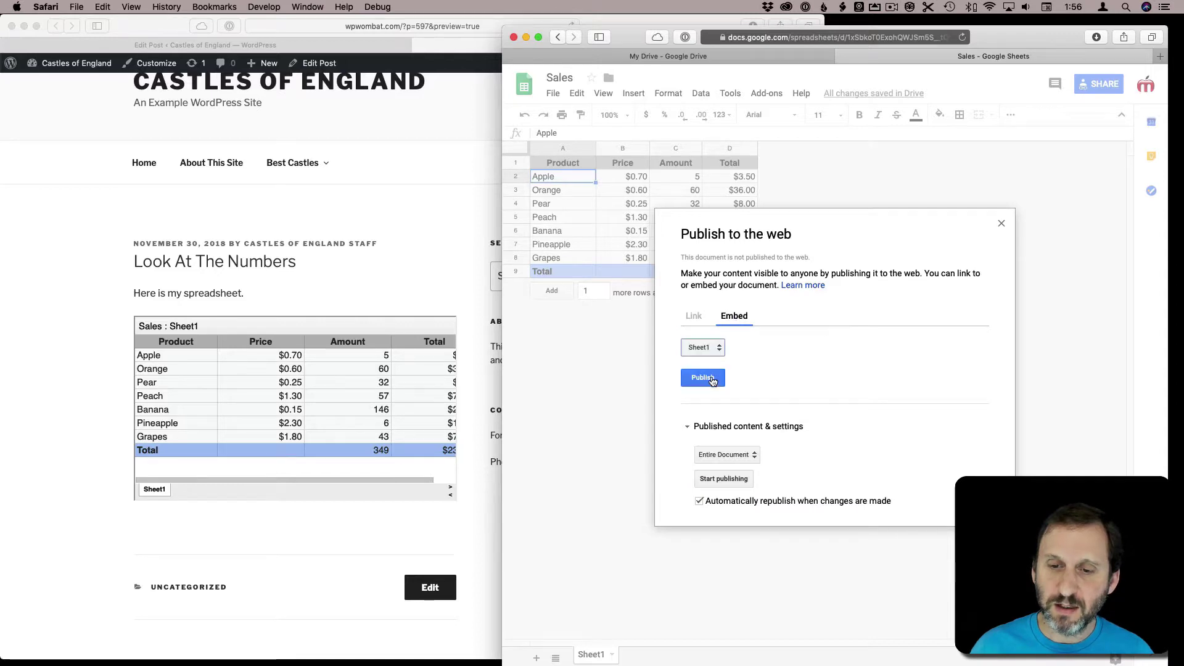
click(726, 469)
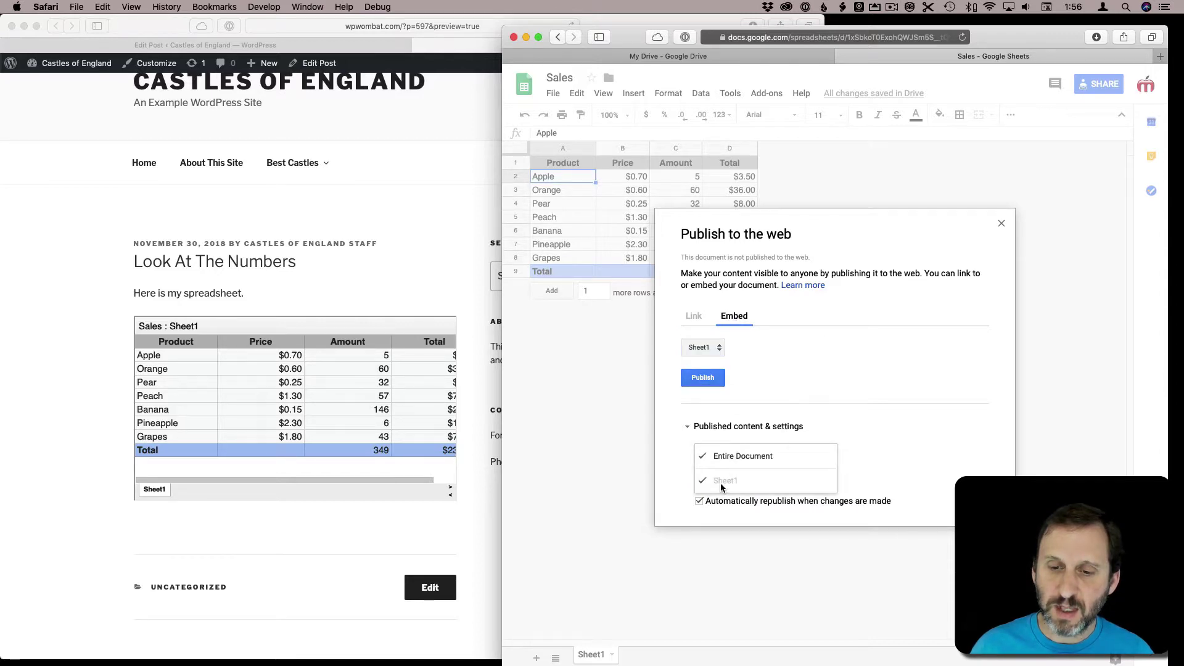
click(866, 410)
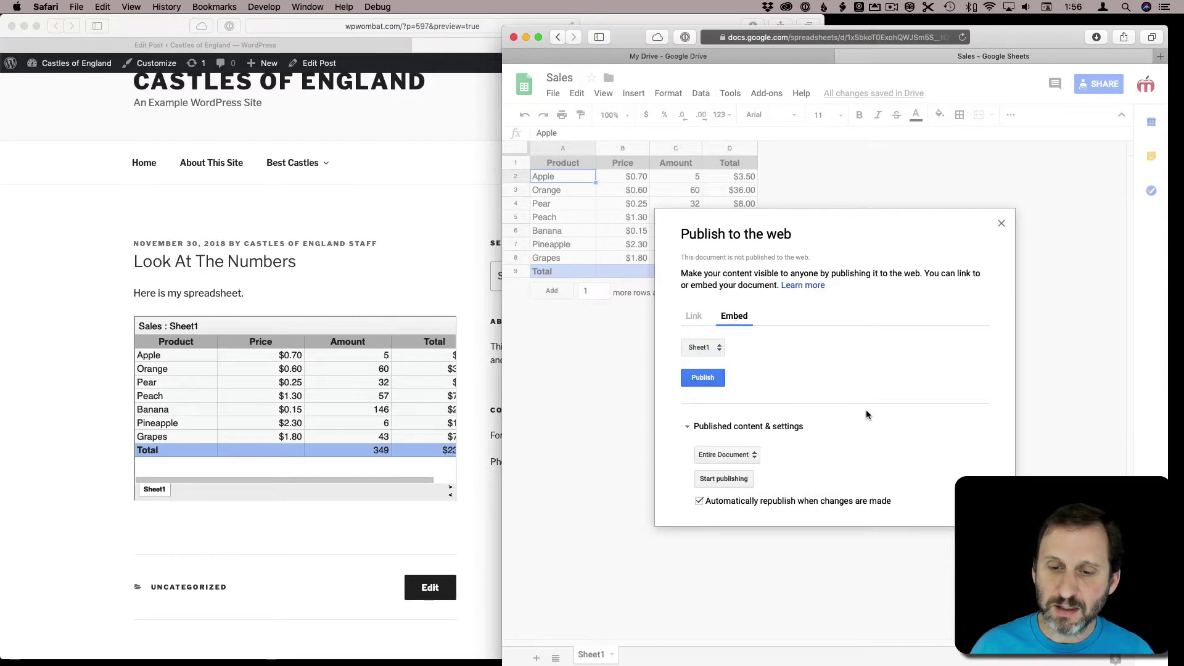
click(701, 379)
click(946, 367)
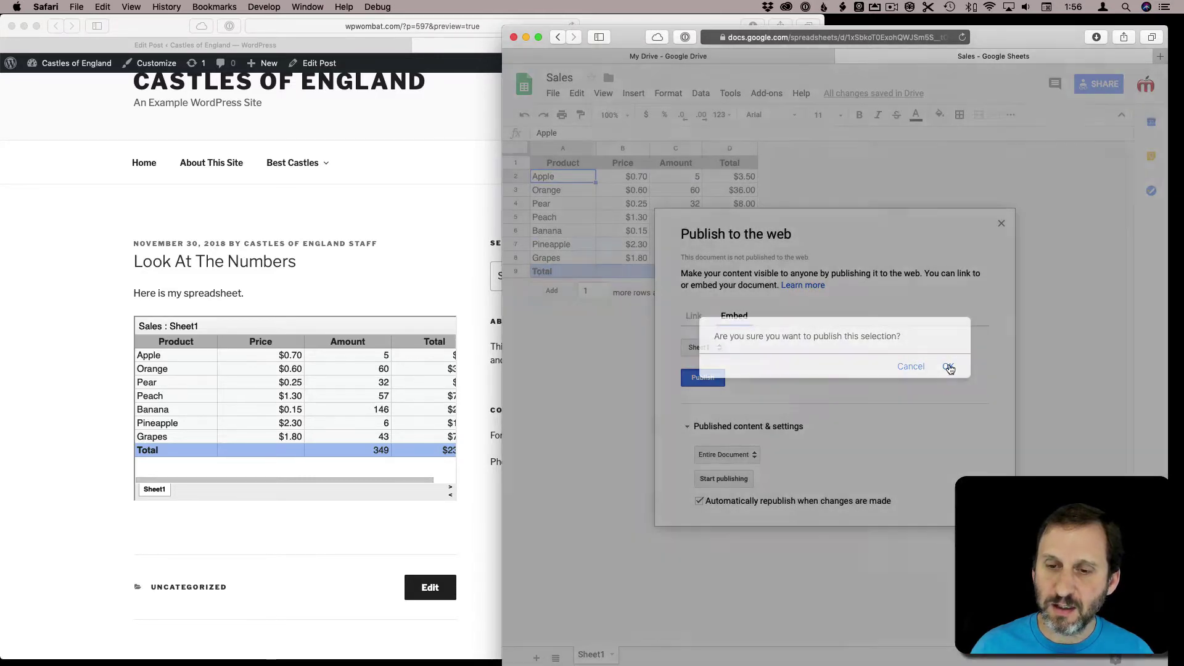
Copy the new iframe embed code, replace the entire Custom HTML block content in the WordPress post with it, and preview the post.
click(841, 339)
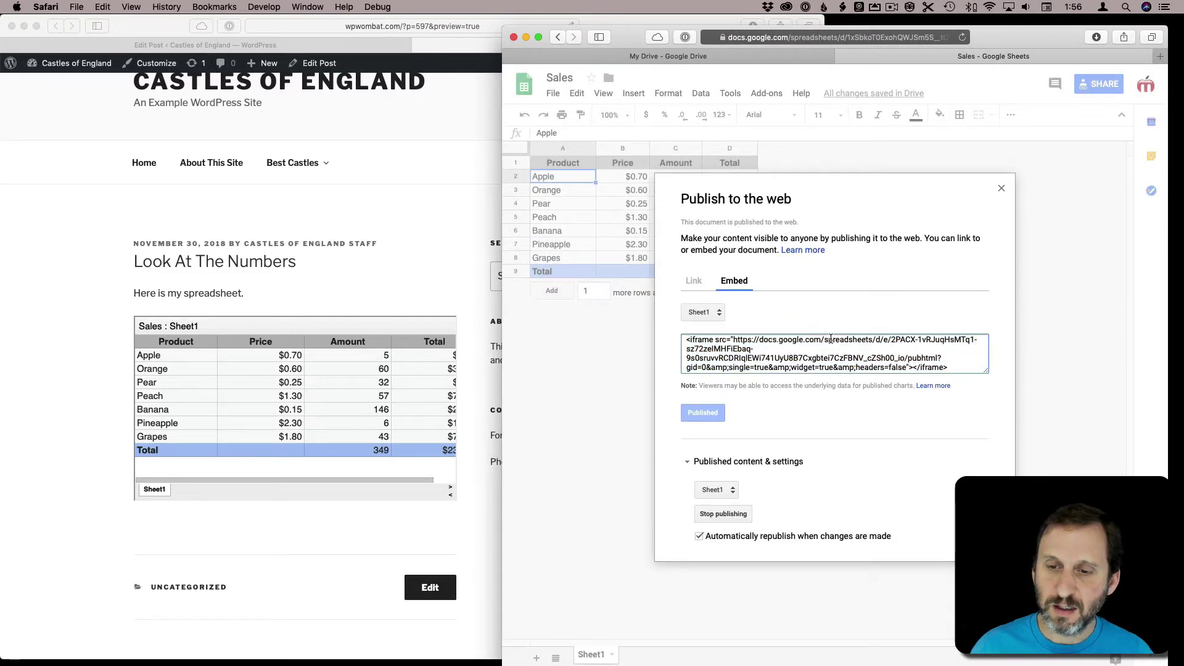
key(super+c)
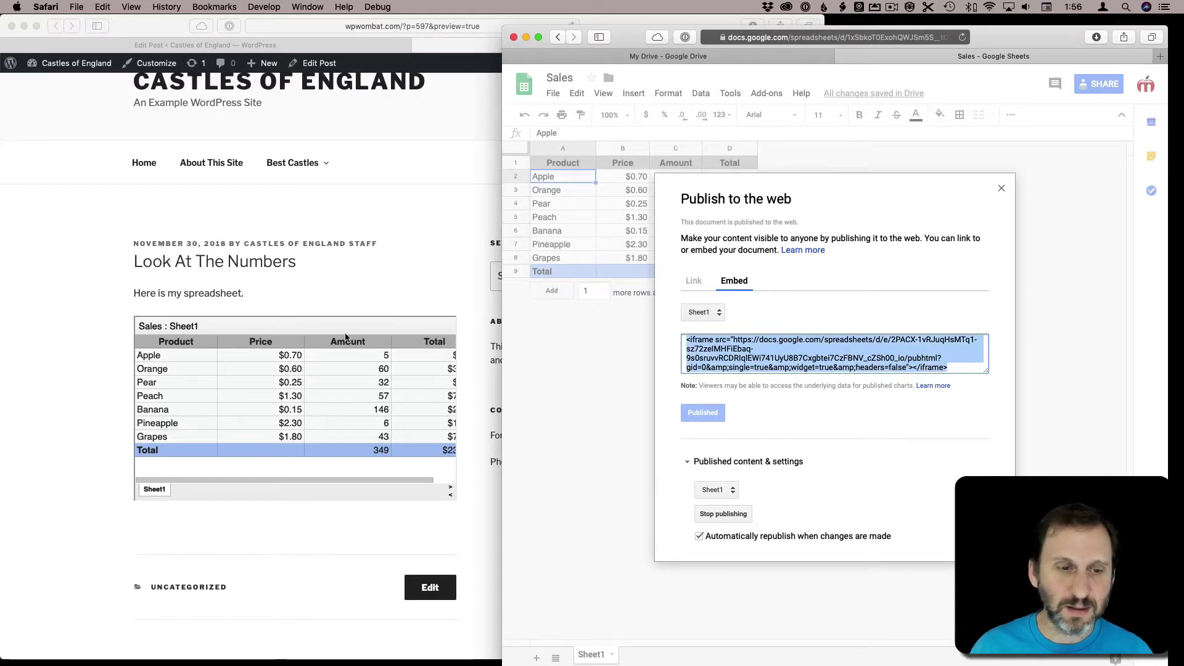
click(327, 298)
click(346, 48)
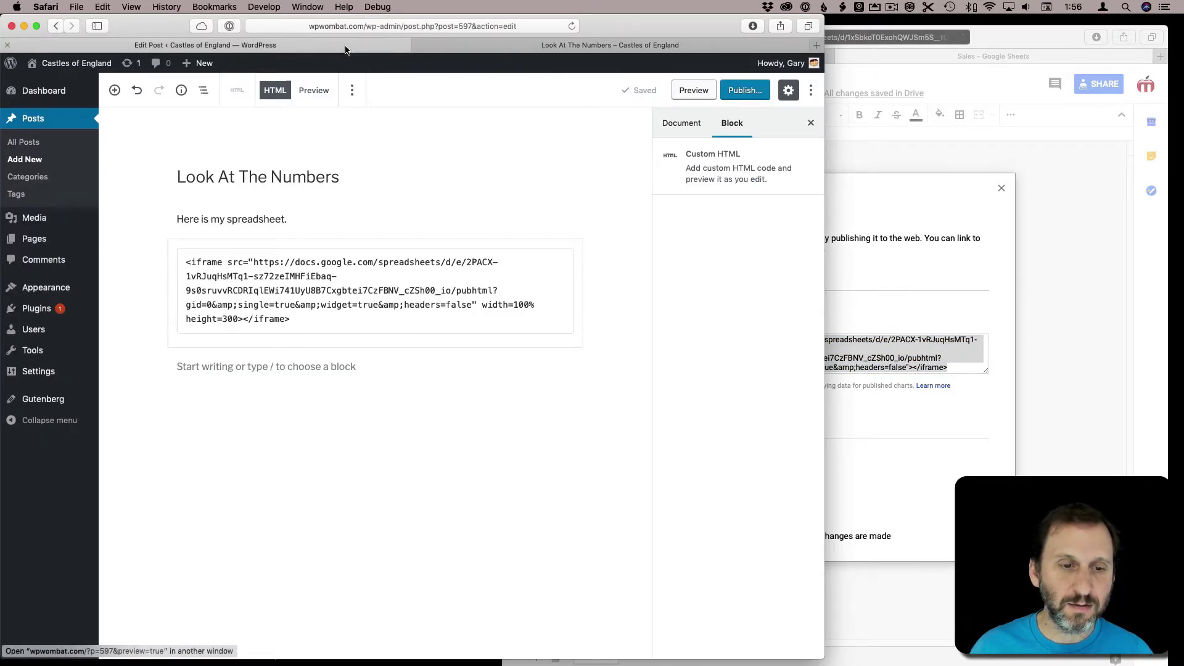
click(261, 304)
key(super+a)
key(super+v)
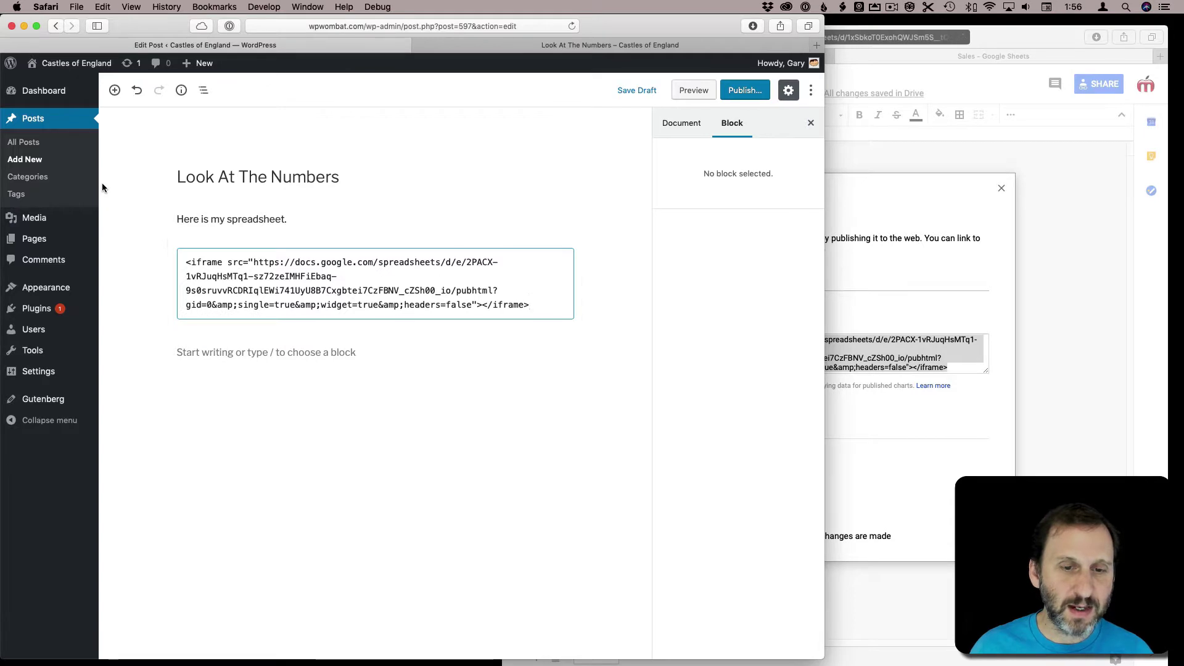
click(692, 90)
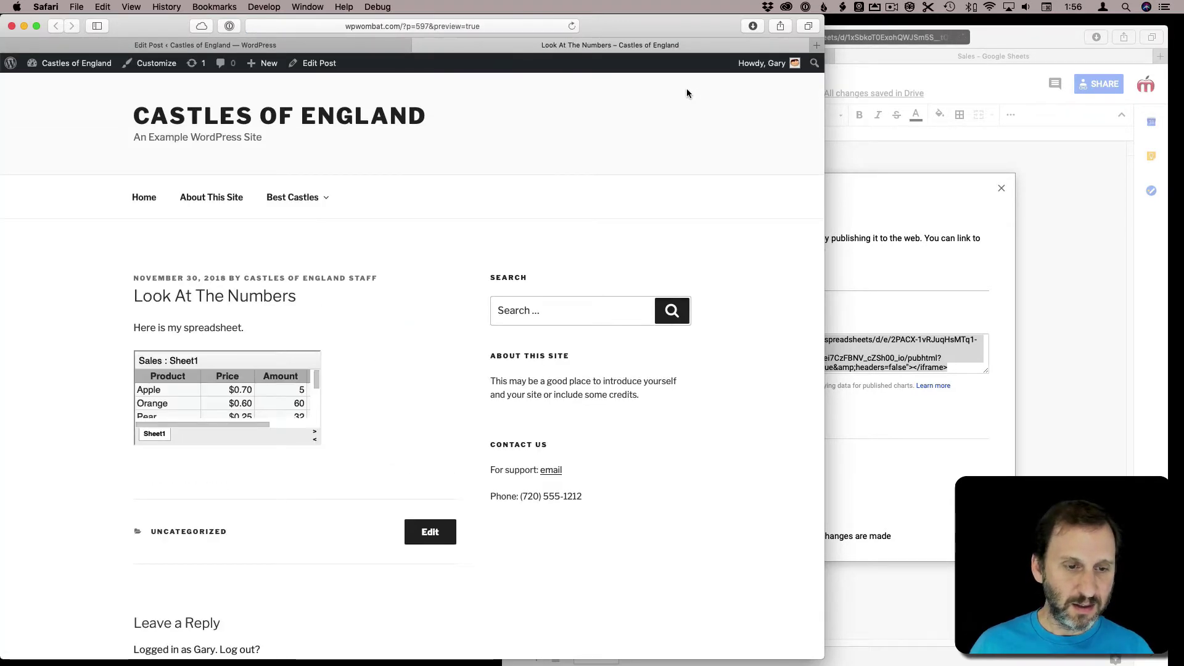
Back in the post editor, add width=100% height=300 to the opening iframe tag in the Custom HTML block and preview the post.
click(382, 45)
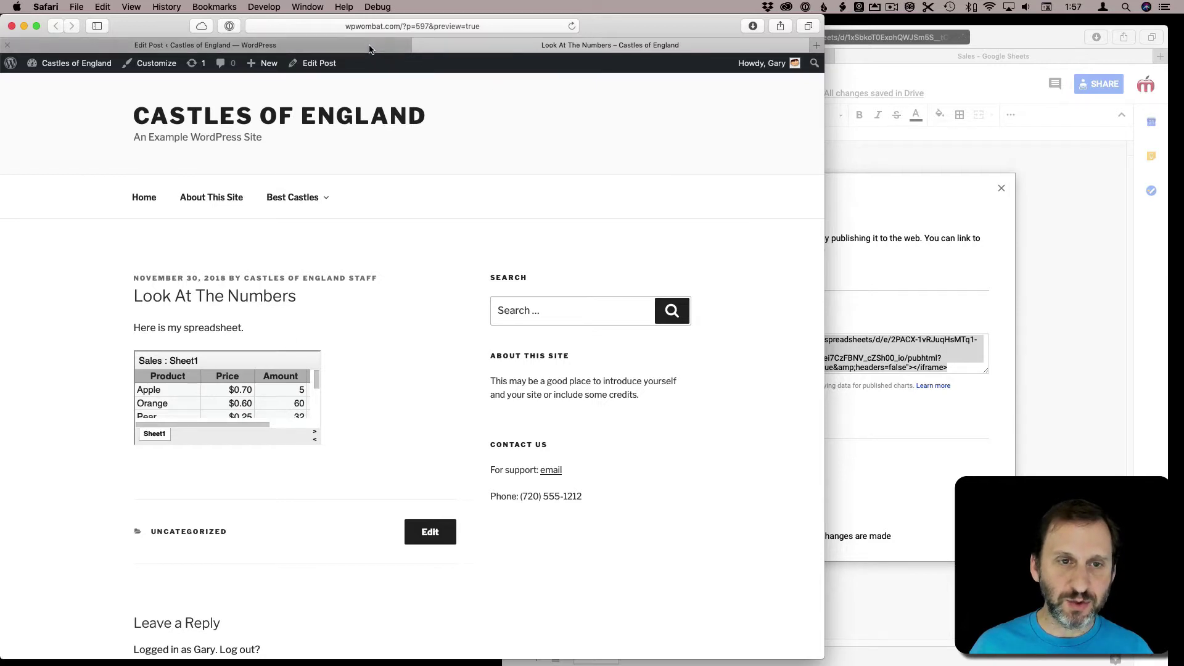
click(474, 305)
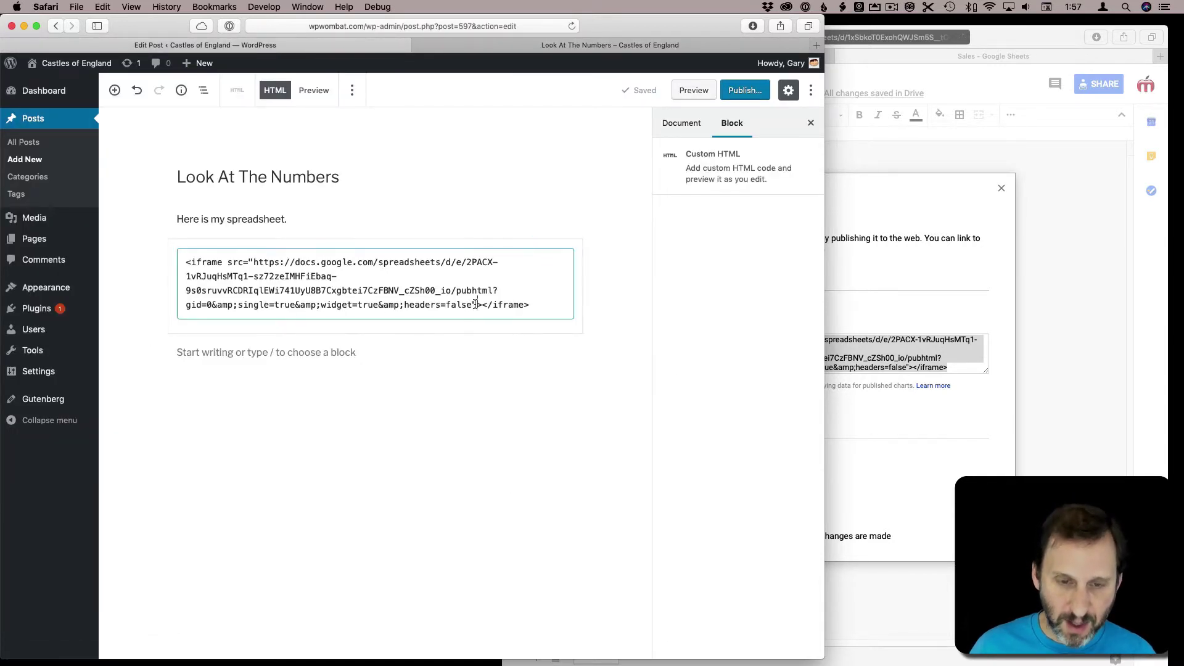
text(width=100)
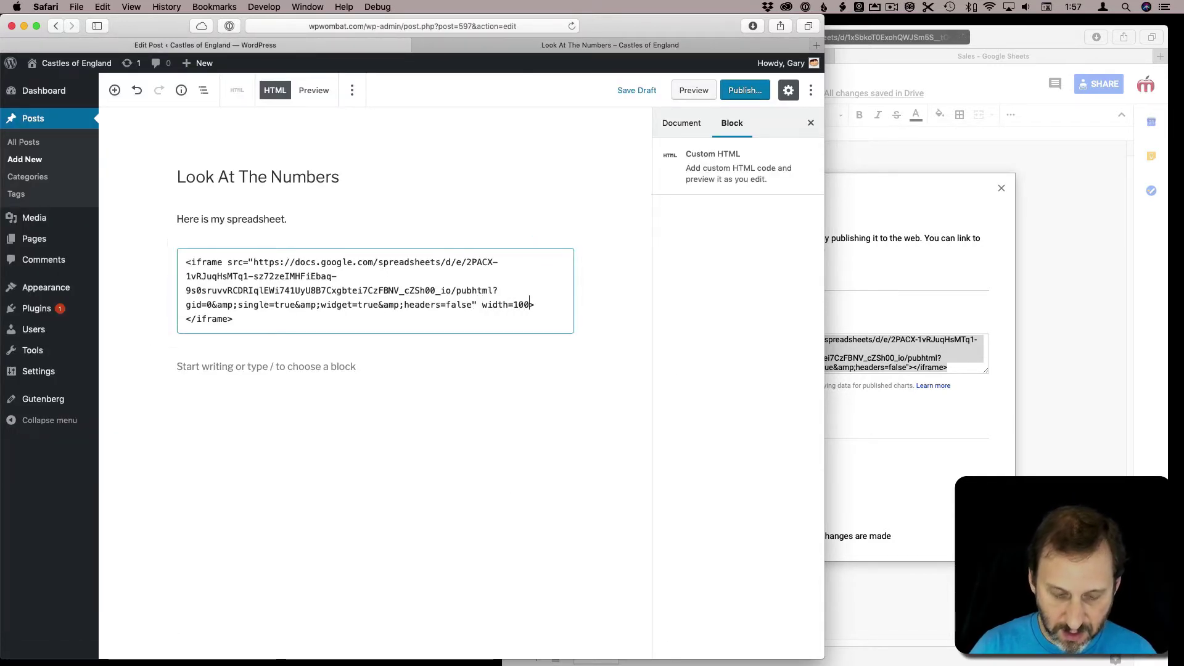
text(% height=)
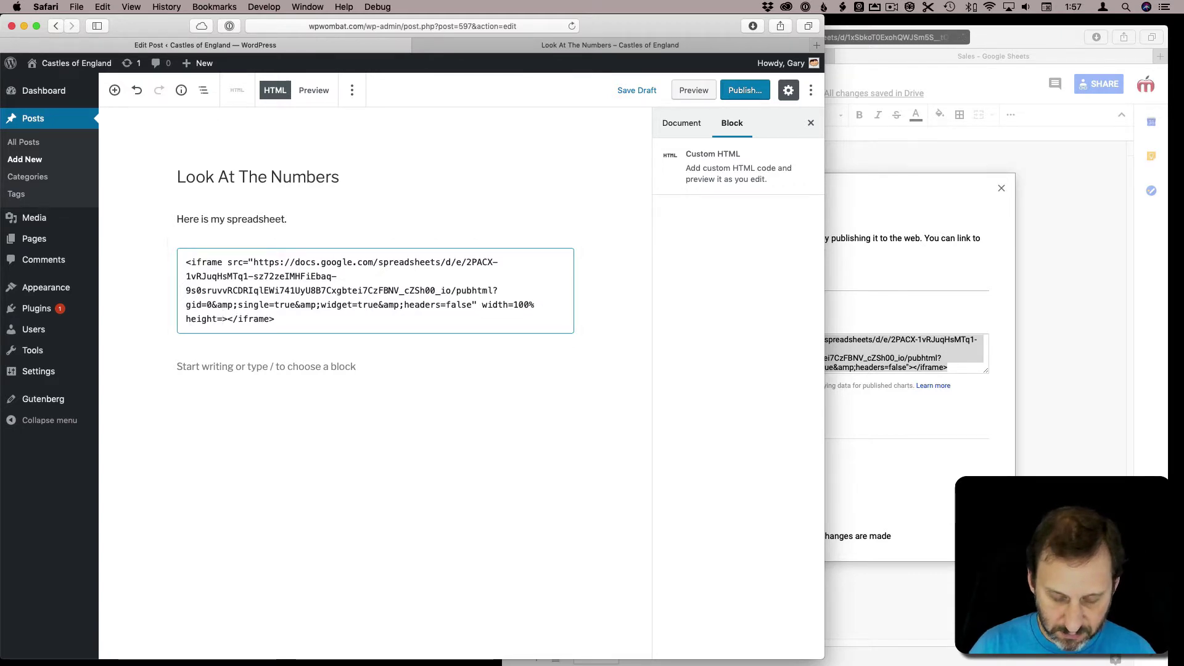
text(300)
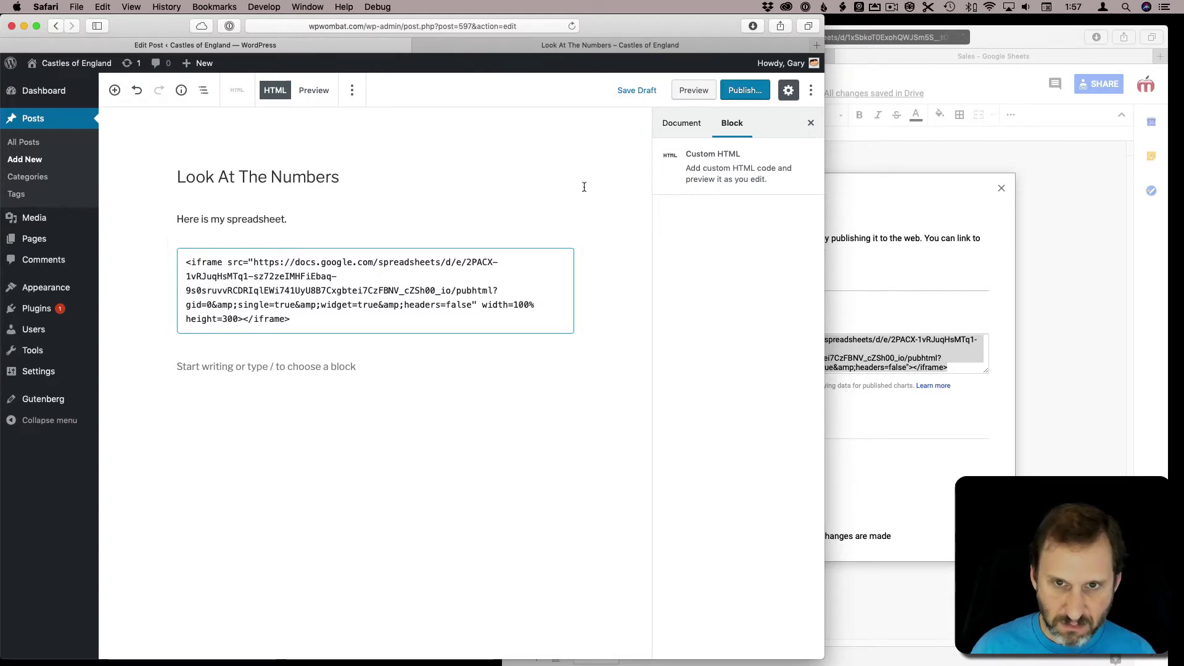
click(694, 90)
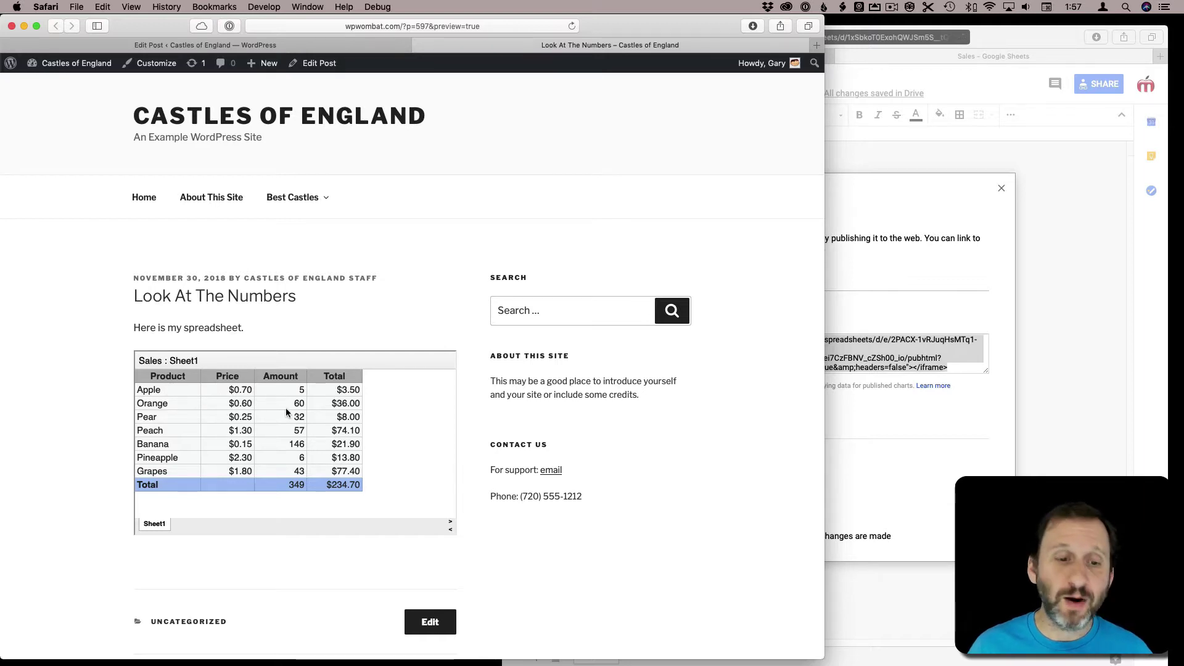
Switch to Google Sheets, close the Publish to the web dialog, and set the Orange amount in cell C3 to 100.
click(880, 426)
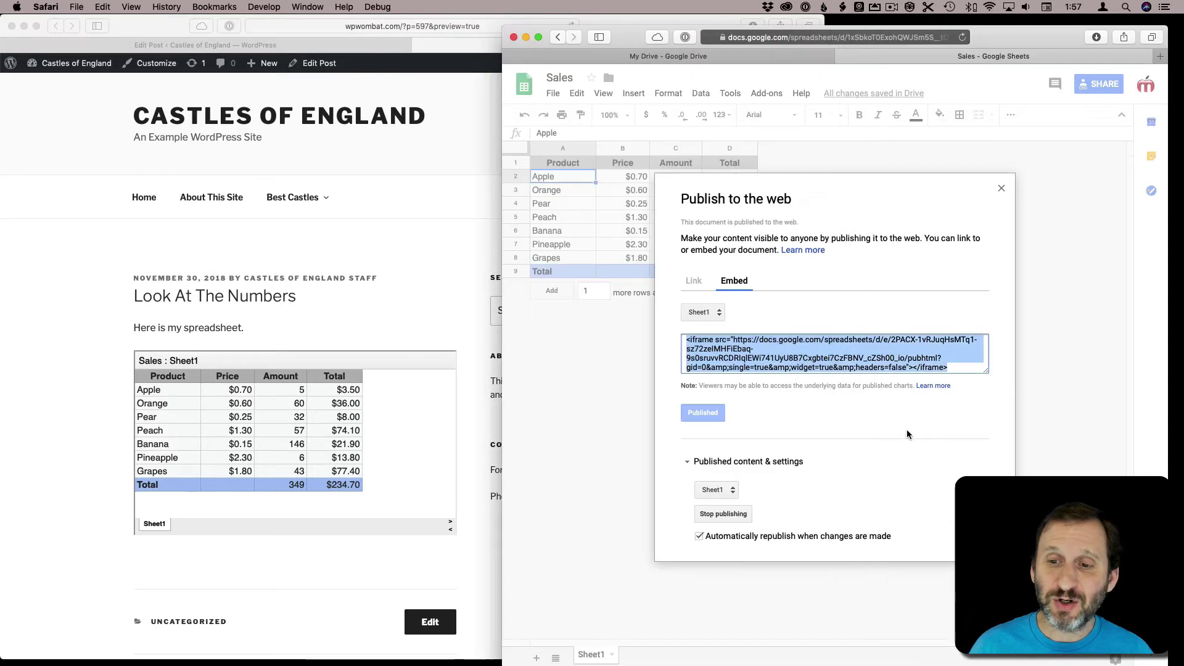
click(1001, 188)
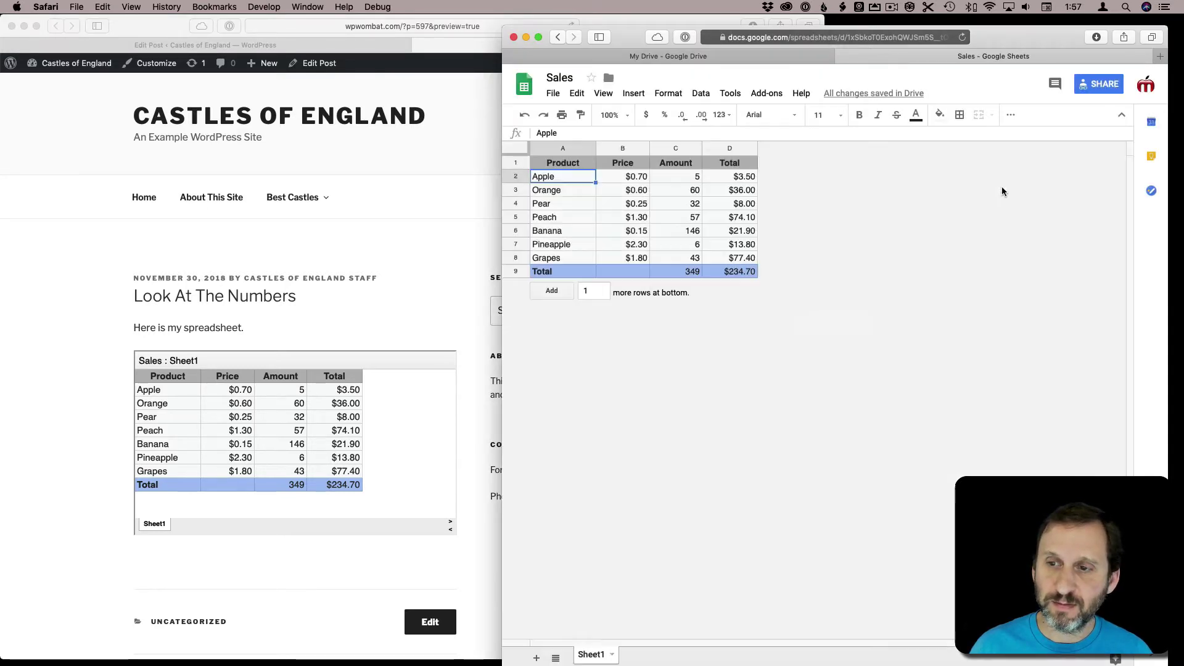
click(694, 191)
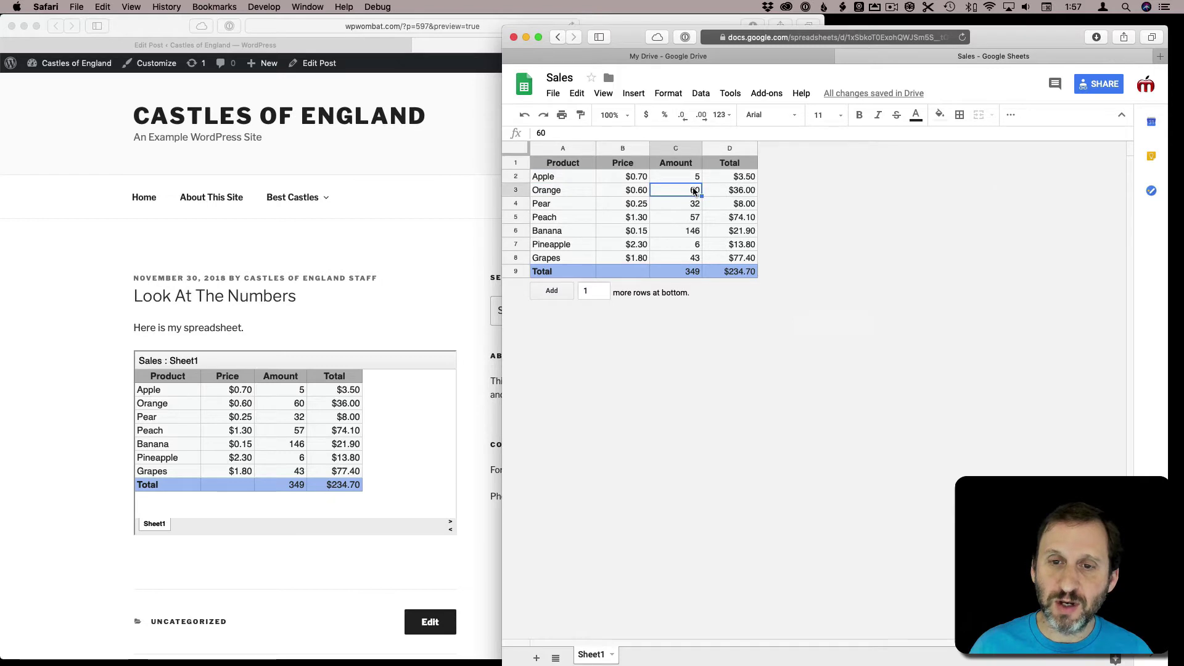
double_click(694, 191)
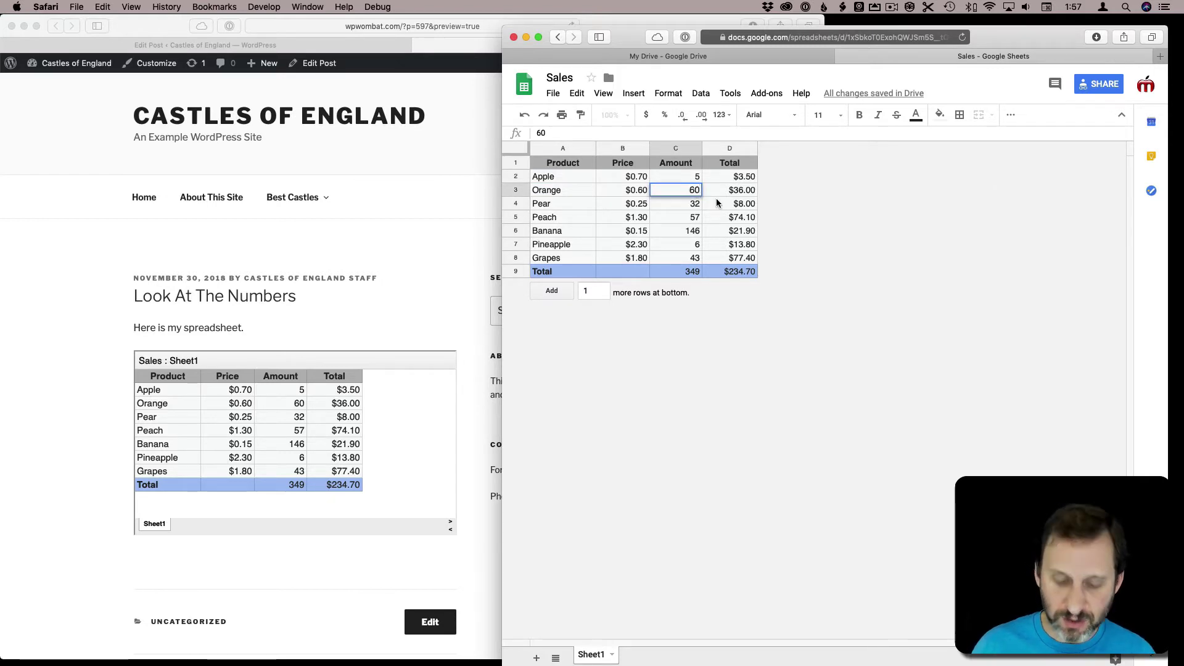
text(100)
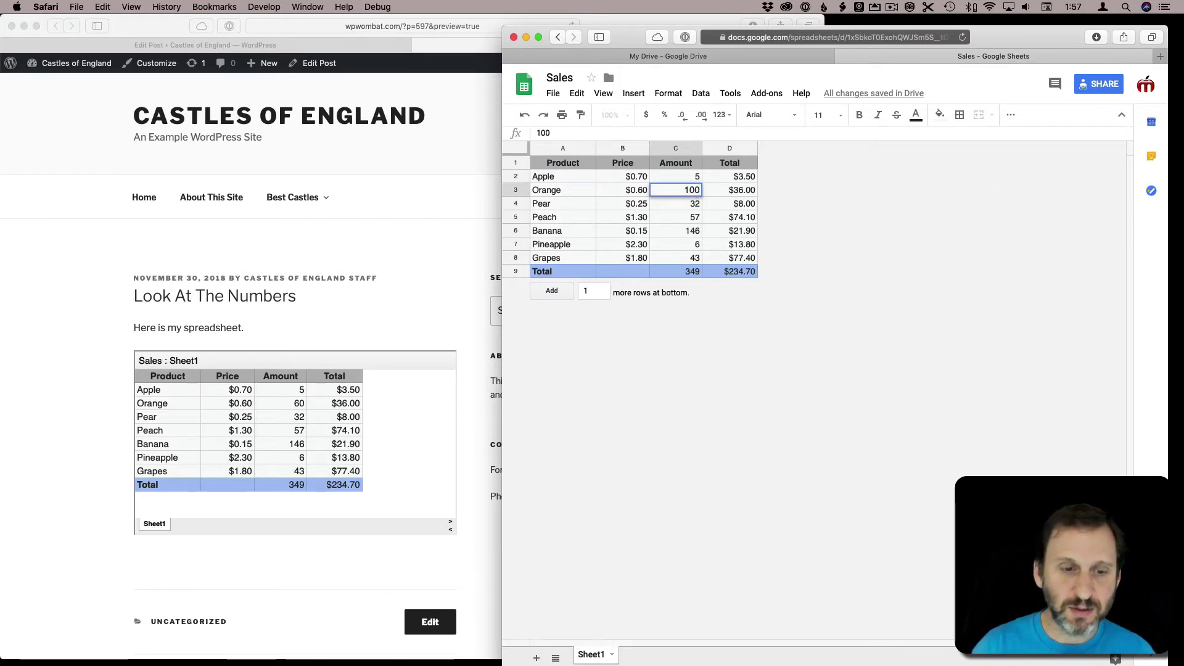
key(Return)
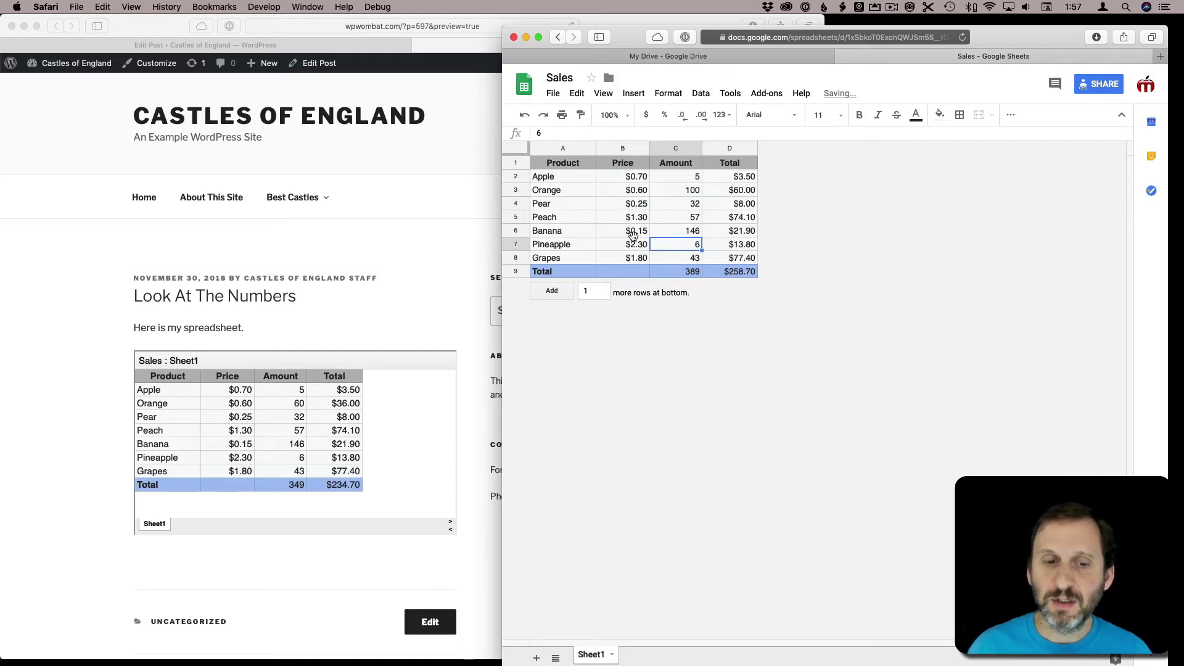
Compare the embedded table in the WordPress post preview with the edited Sales spreadsheet in Google Sheets.
click(390, 279)
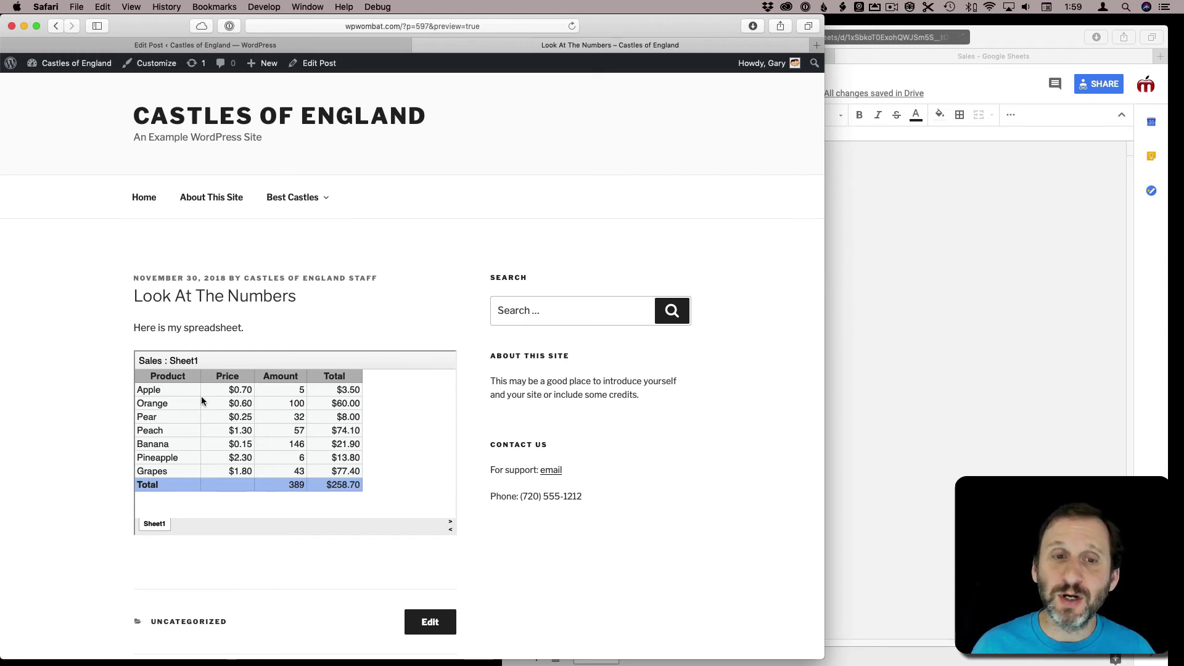
click(829, 357)
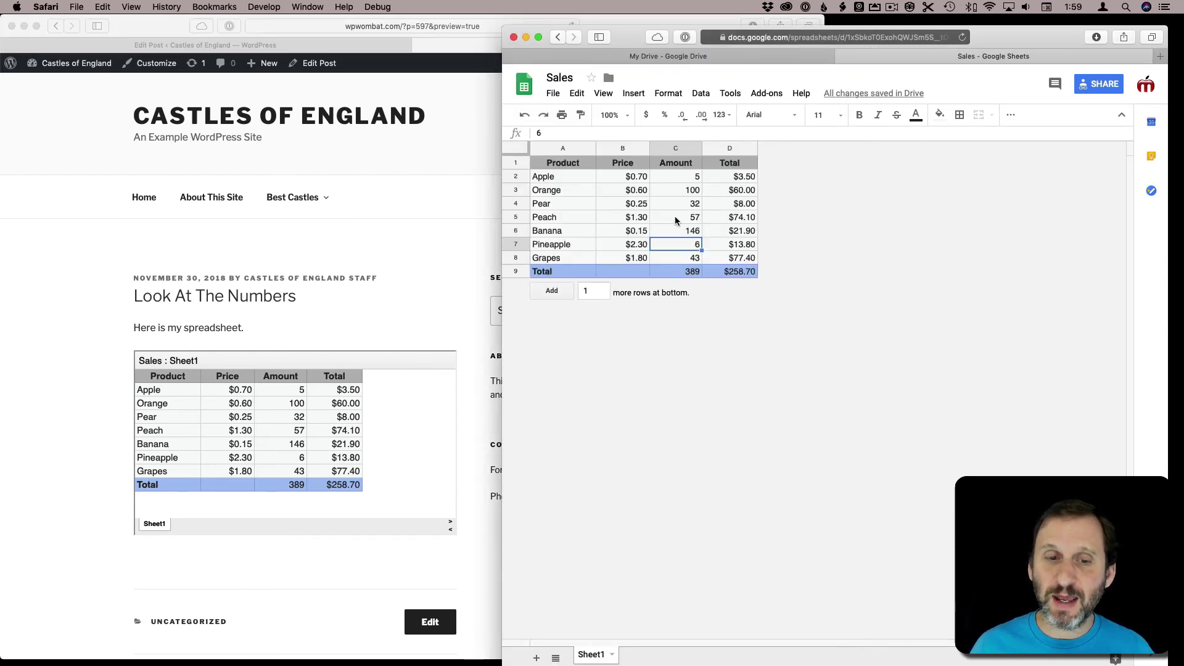
click(99, 382)
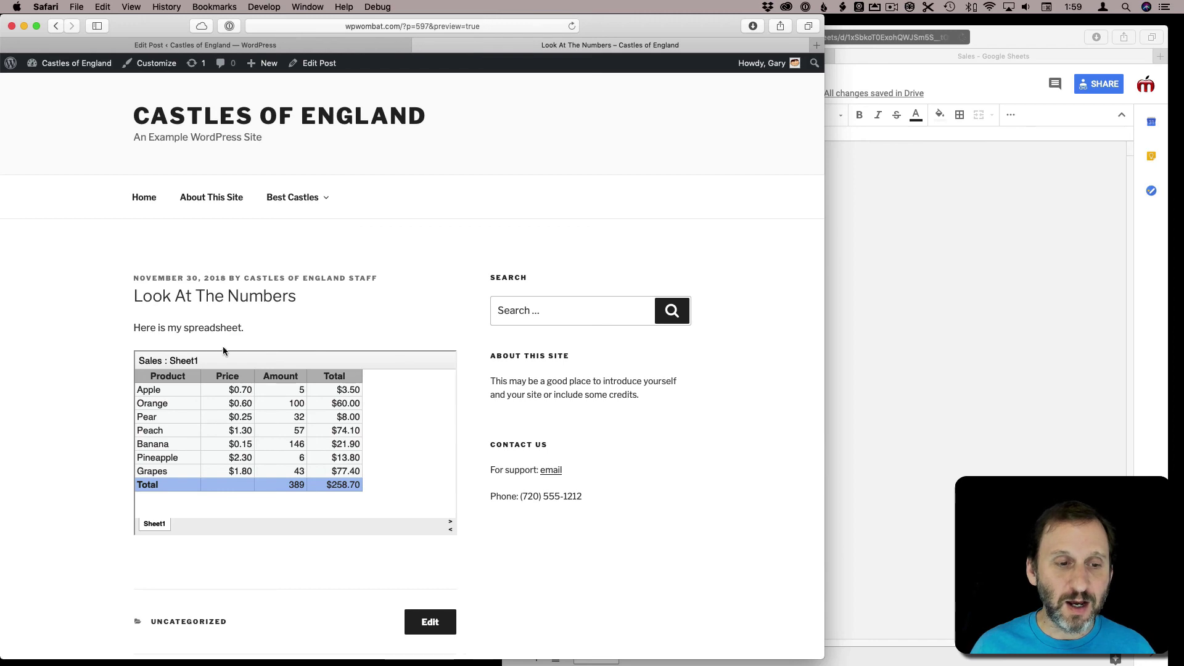